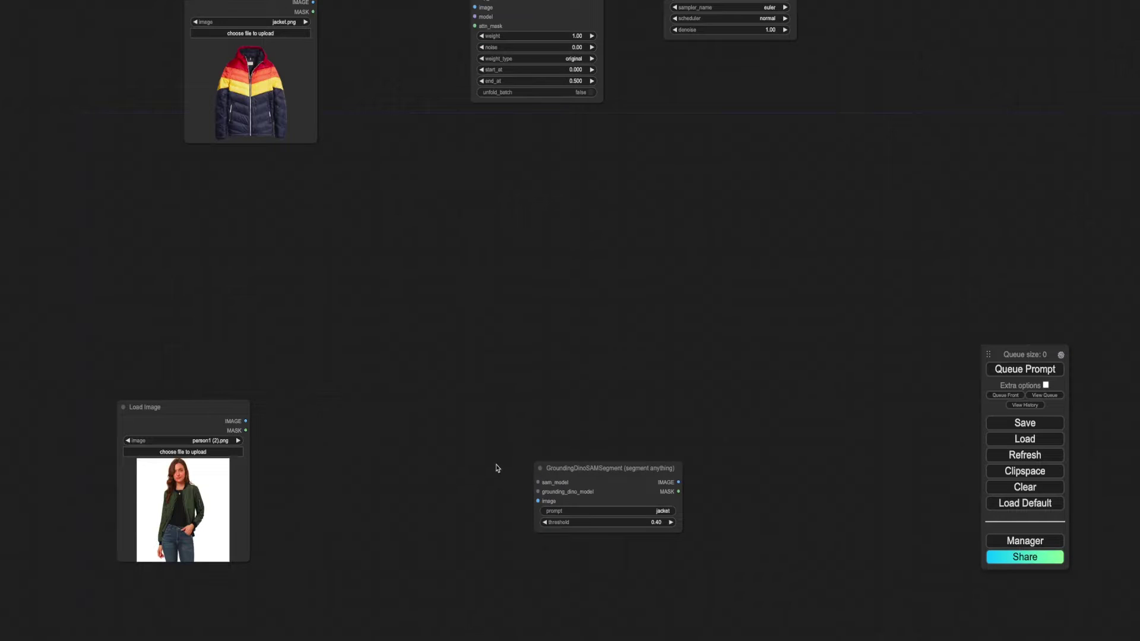
Add a GroundingDinoModelLoader linked to the segmenter's grounding_dino_model input.
left_click_drag(497, 465, 440, 402)
scroll(448, 451, "up", 5)
left_click_drag(515, 409, 363, 401)
left_click(459, 334)
left_click_drag(558, 252, 194, 251)
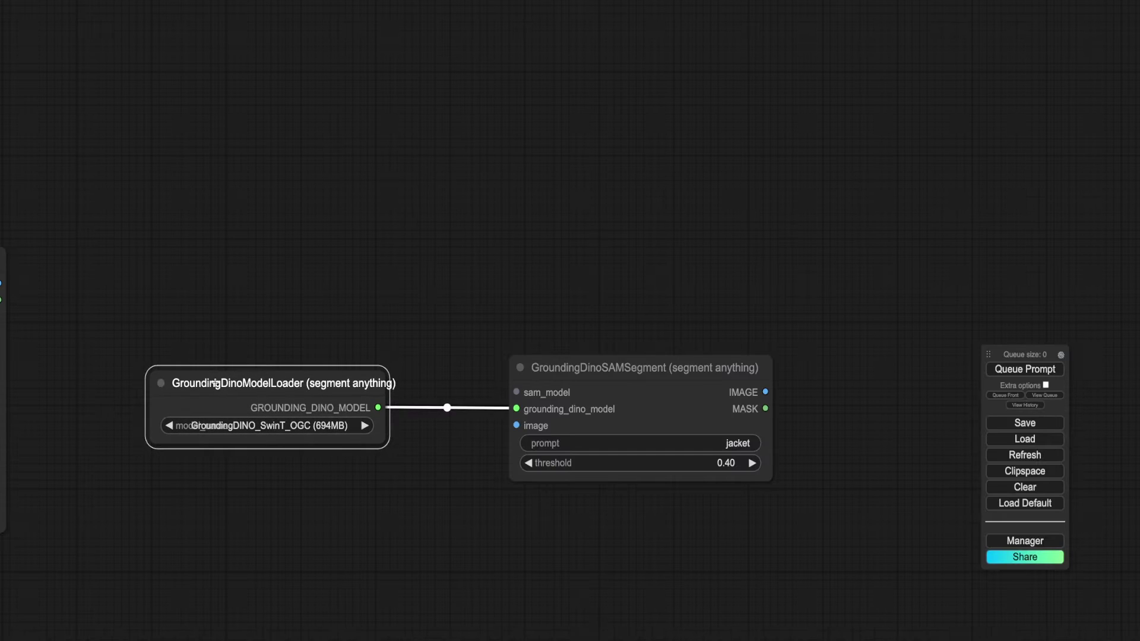
left_click(326, 275)
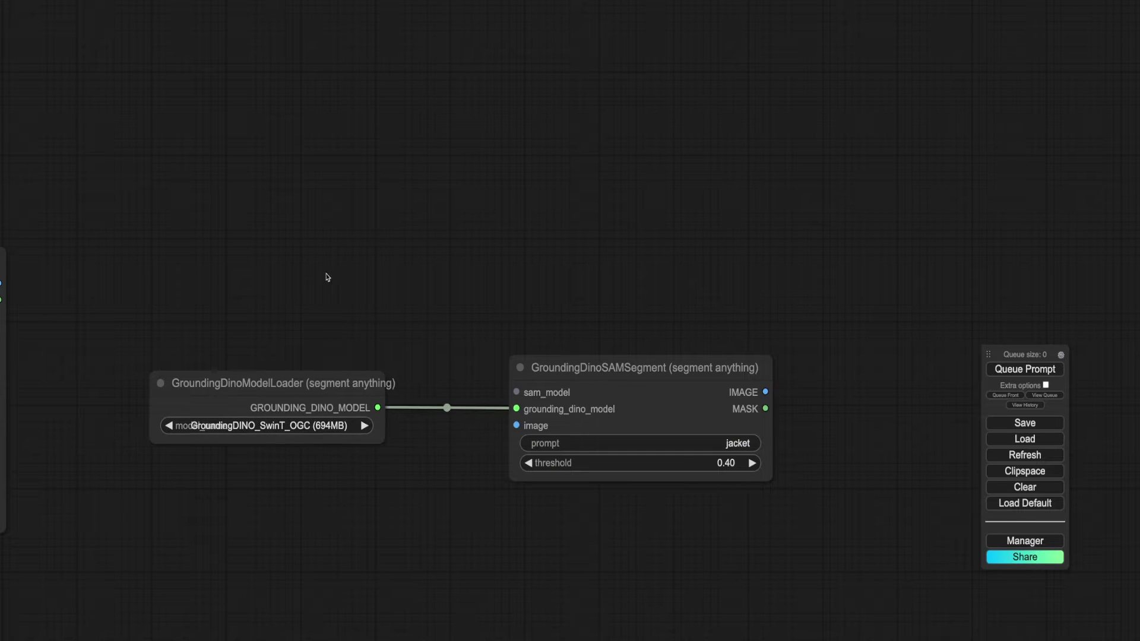
Add a SAMModelLoader (sam_vit_h 2.56GB) for sam_model, and wire the woman's photo into image.
double_click(394, 252)
type("sam")
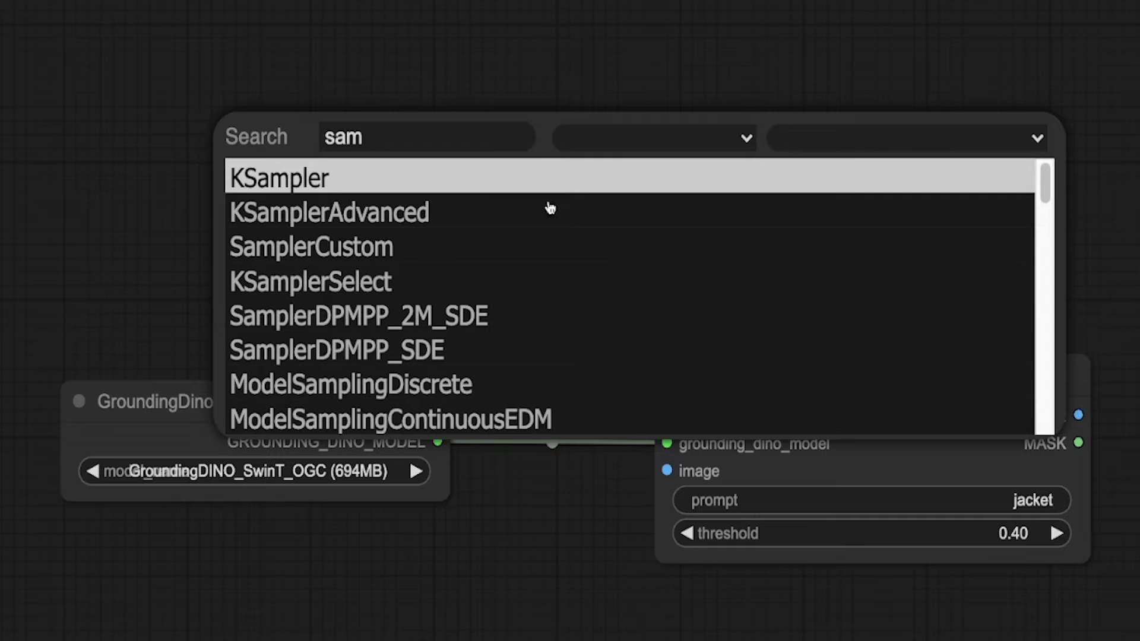
scroll(558, 249, "down", 10)
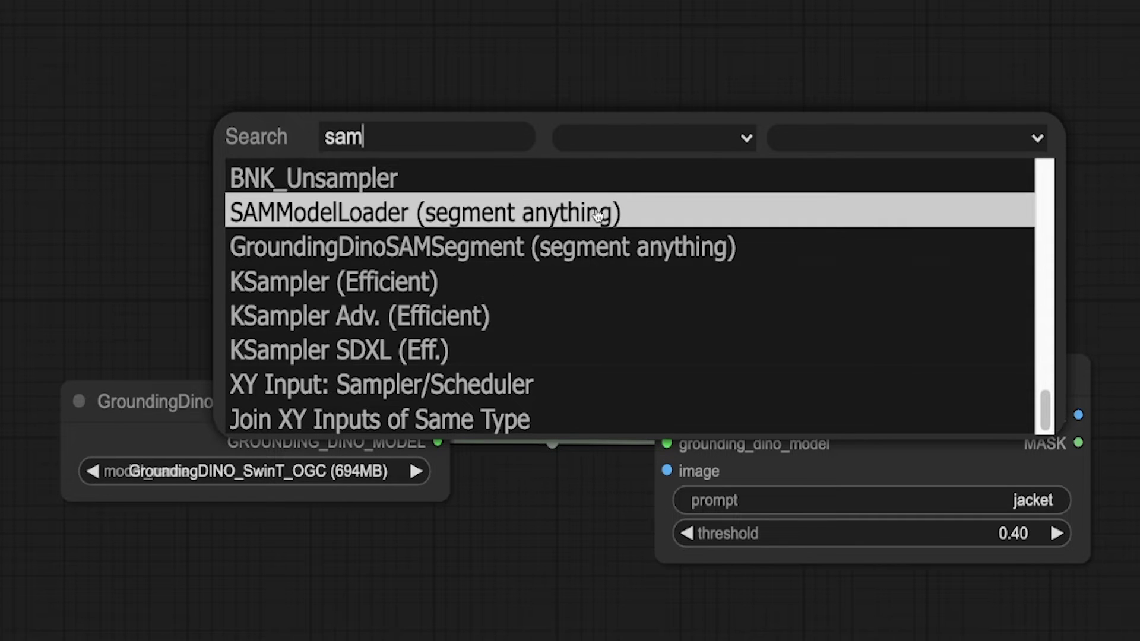
left_click(551, 220)
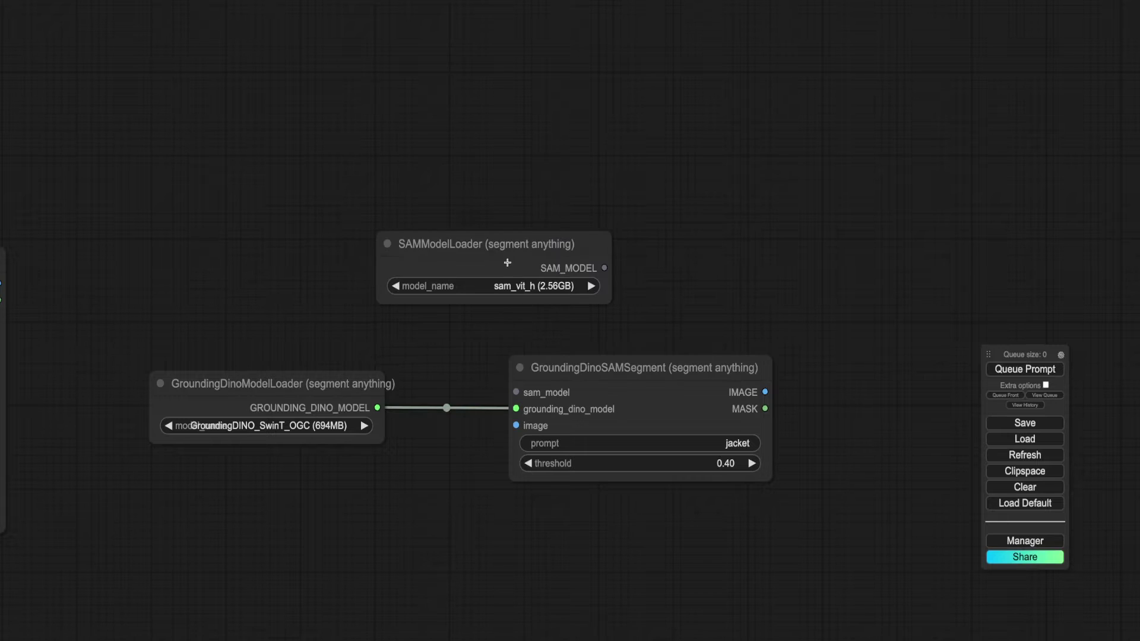
left_click_drag(505, 259, 515, 392)
left_click_drag(238, 447, 301, 449)
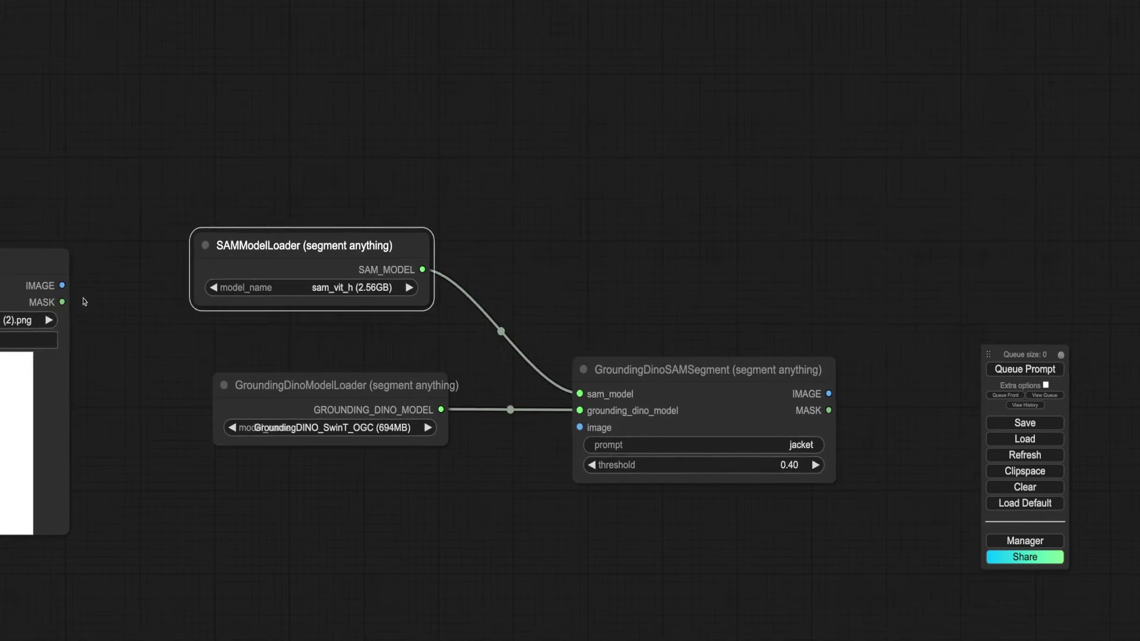
left_click_drag(62, 285, 579, 427)
Finish the photo link and attach a Convert Mask to Image node to the segmenter's MASK.
left_click_drag(229, 572, 498, 562)
left_click_drag(548, 387, 440, 402)
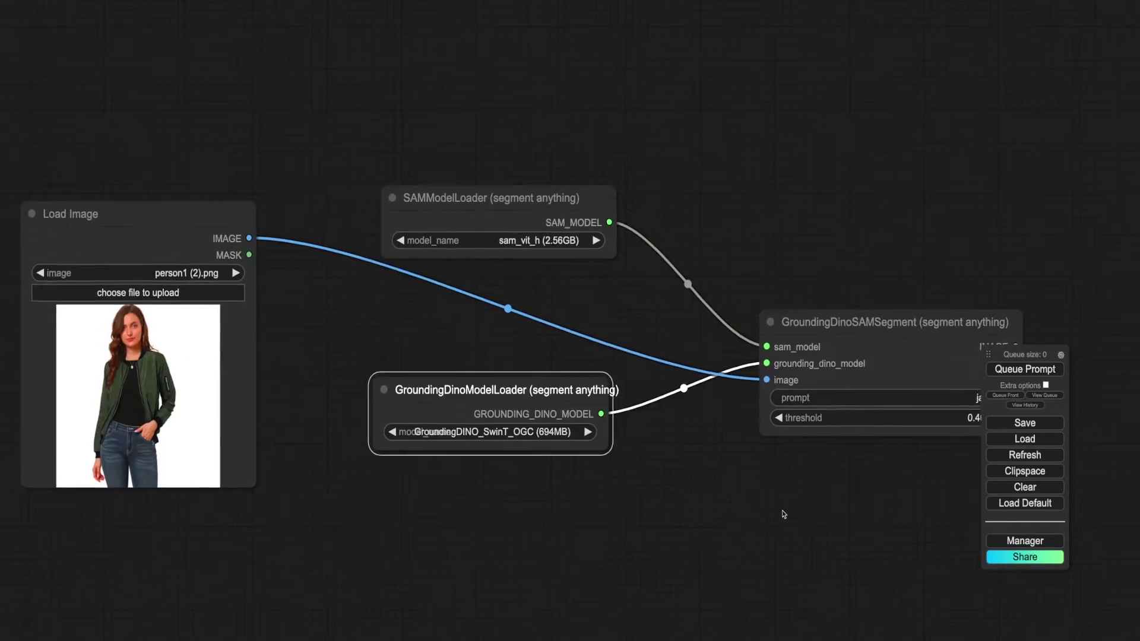
left_click_drag(781, 516, 395, 510)
left_click_drag(700, 427, 574, 437)
left_click_drag(502, 369, 770, 372)
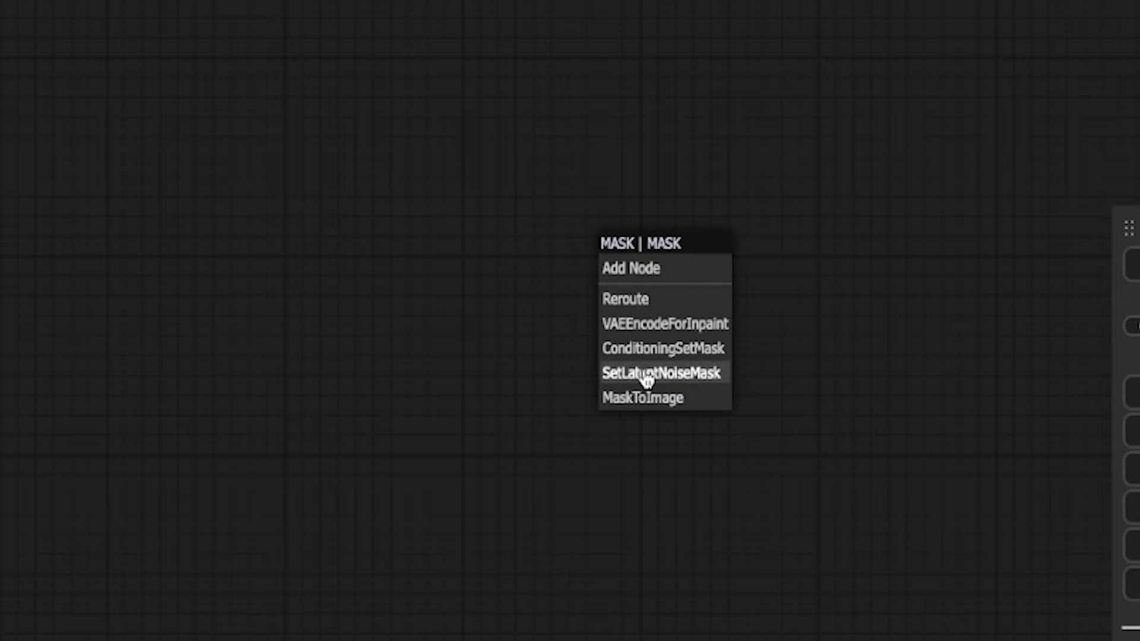
left_click(640, 397)
left_click_drag(772, 353, 605, 347)
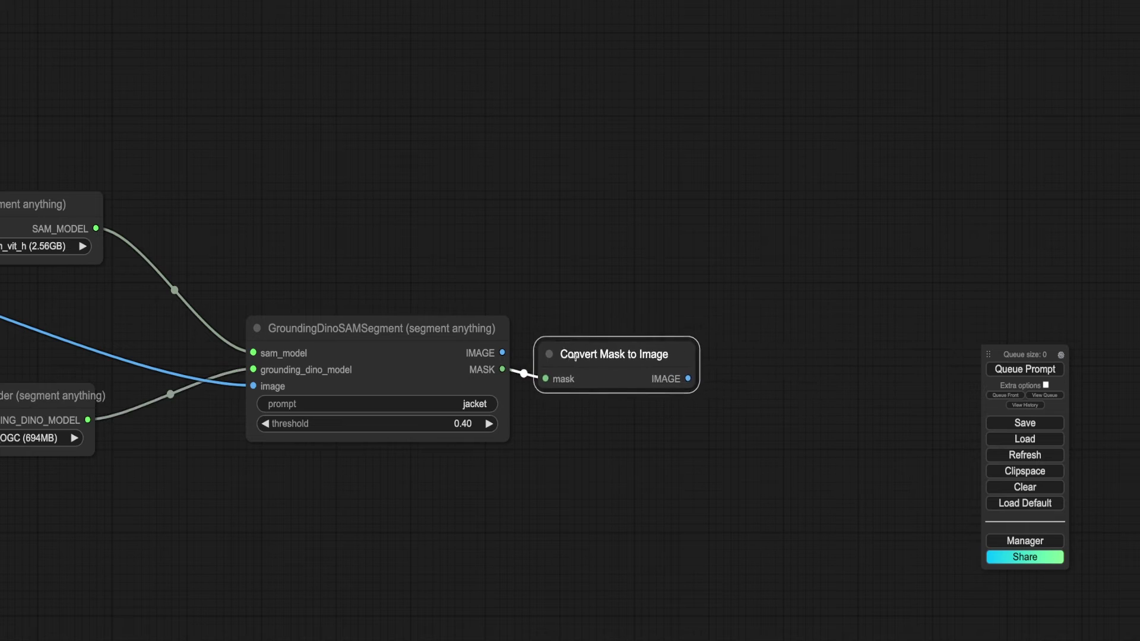
Preview the converted mask and run the workflow to show the white jacket mask.
left_click_drag(721, 369, 773, 358)
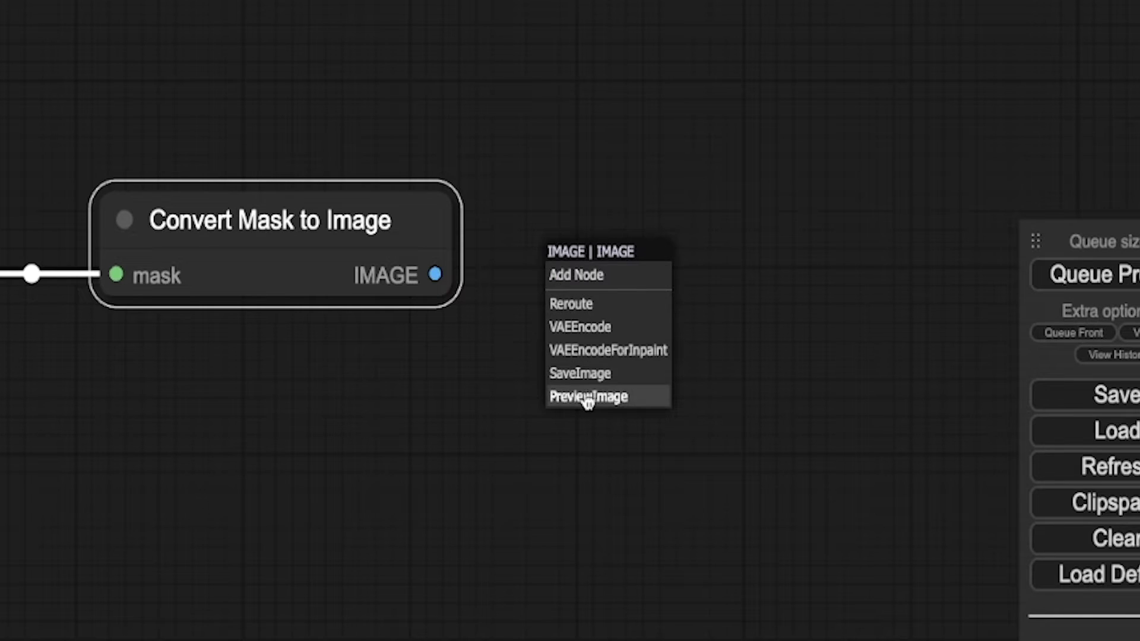
left_click(588, 398)
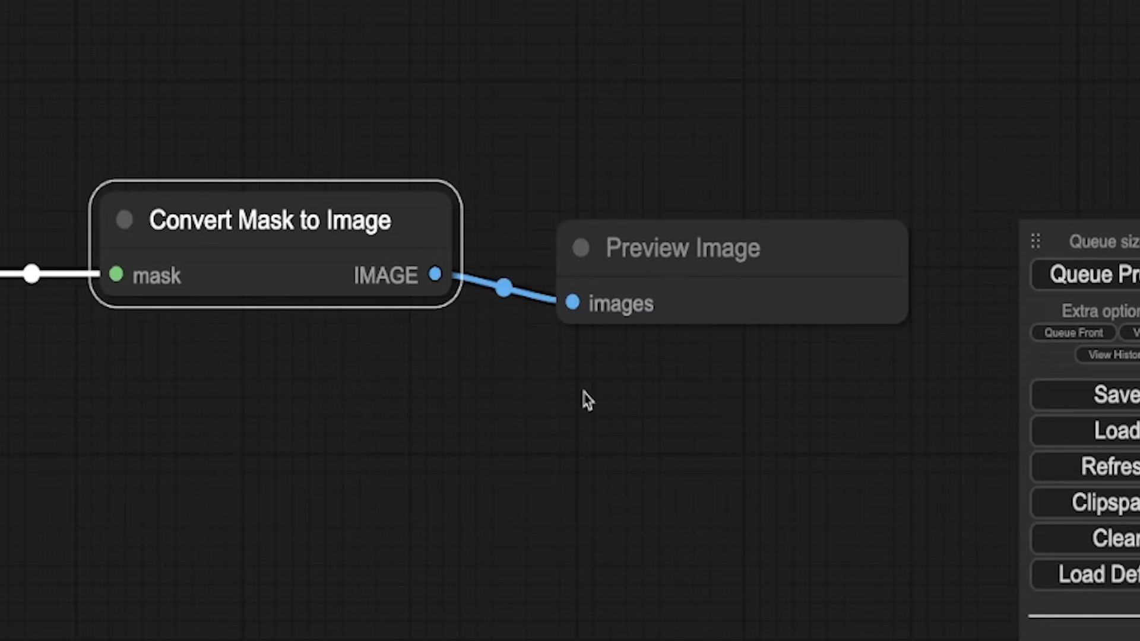
scroll(692, 471, "down", 5)
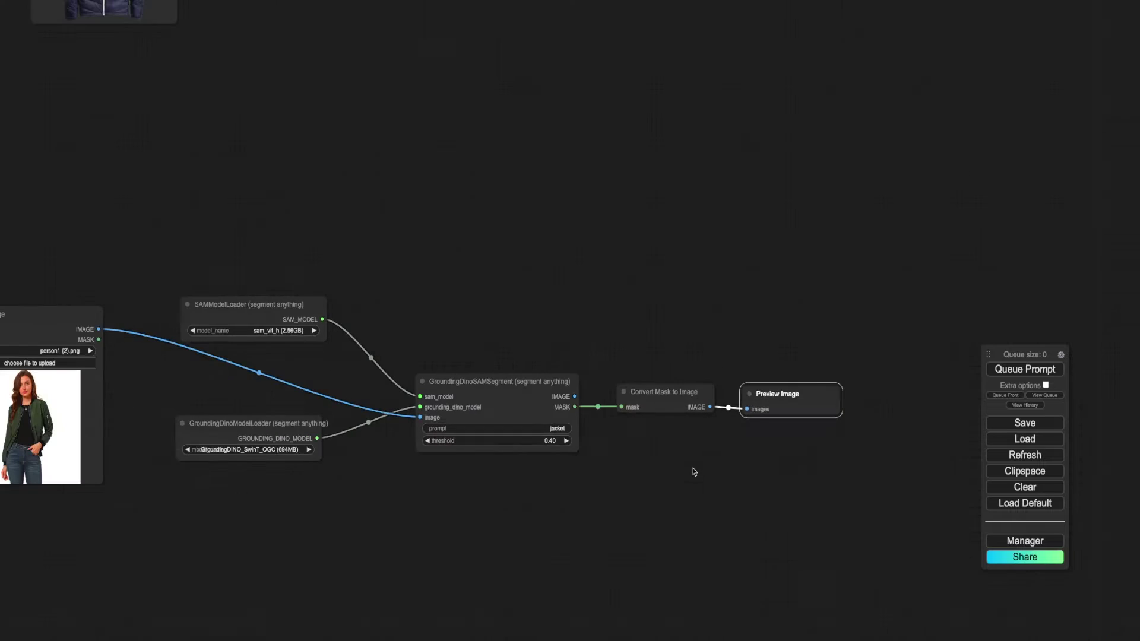
left_click_drag(677, 496, 768, 422)
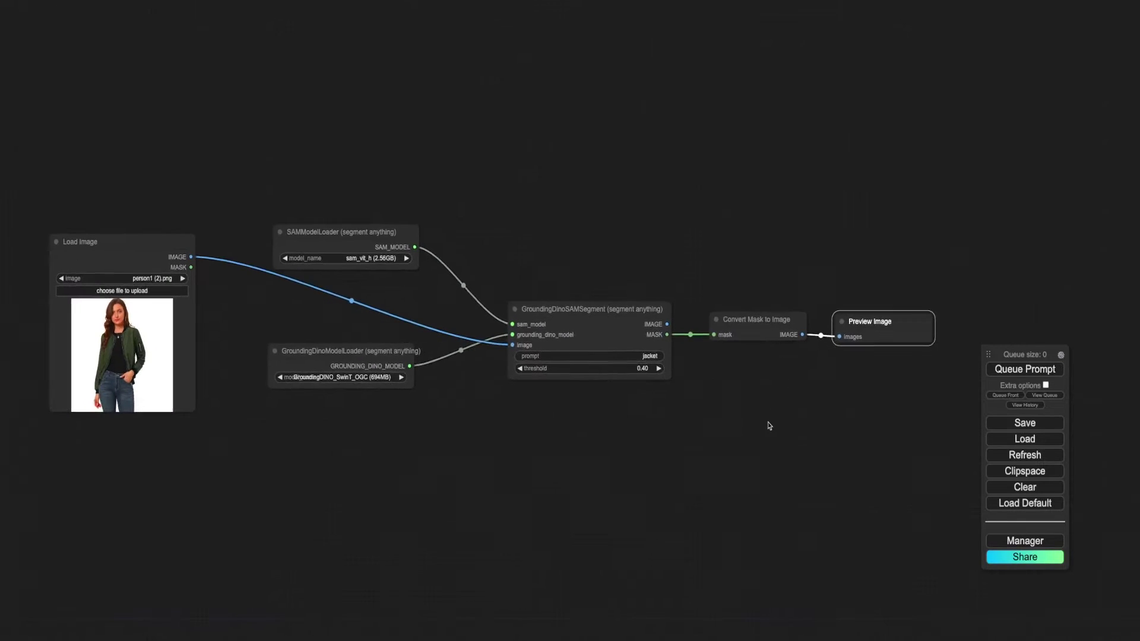
left_click(1036, 367)
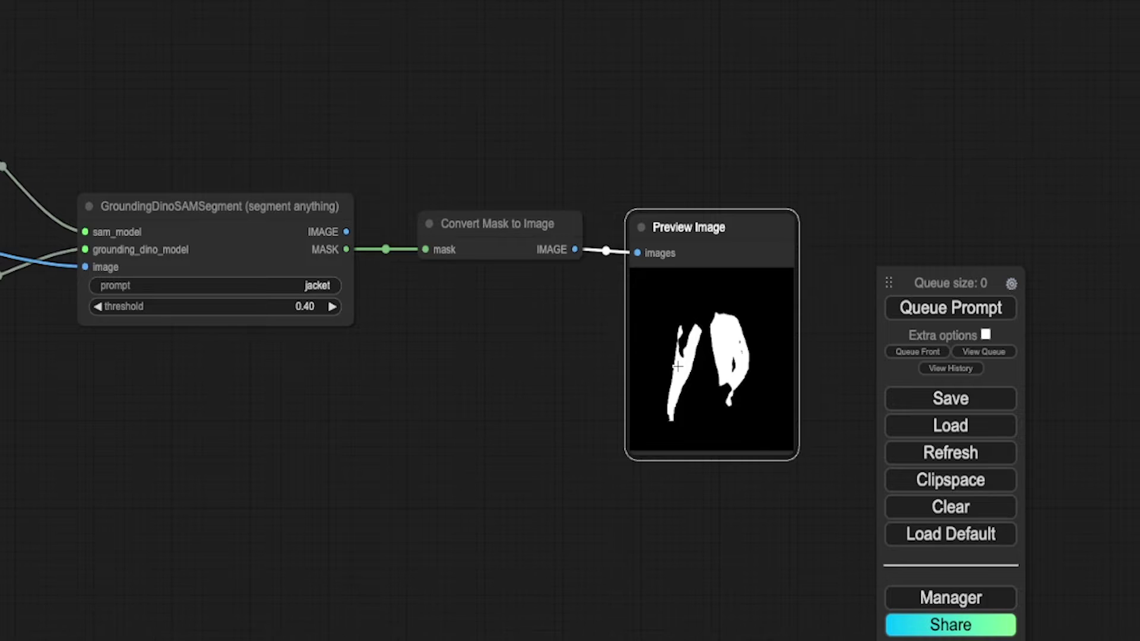
scroll(677, 366, "up", 2)
left_click_drag(697, 451, 833, 428)
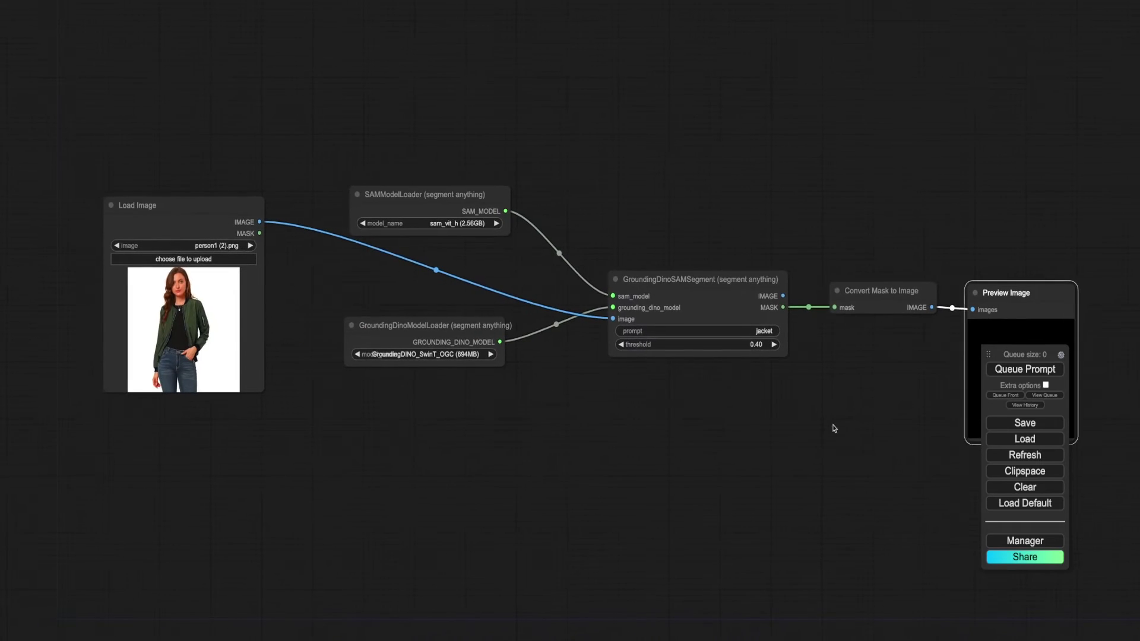
Change the segmentation prompt to 'jacket, pants' and run it.
left_click(764, 331)
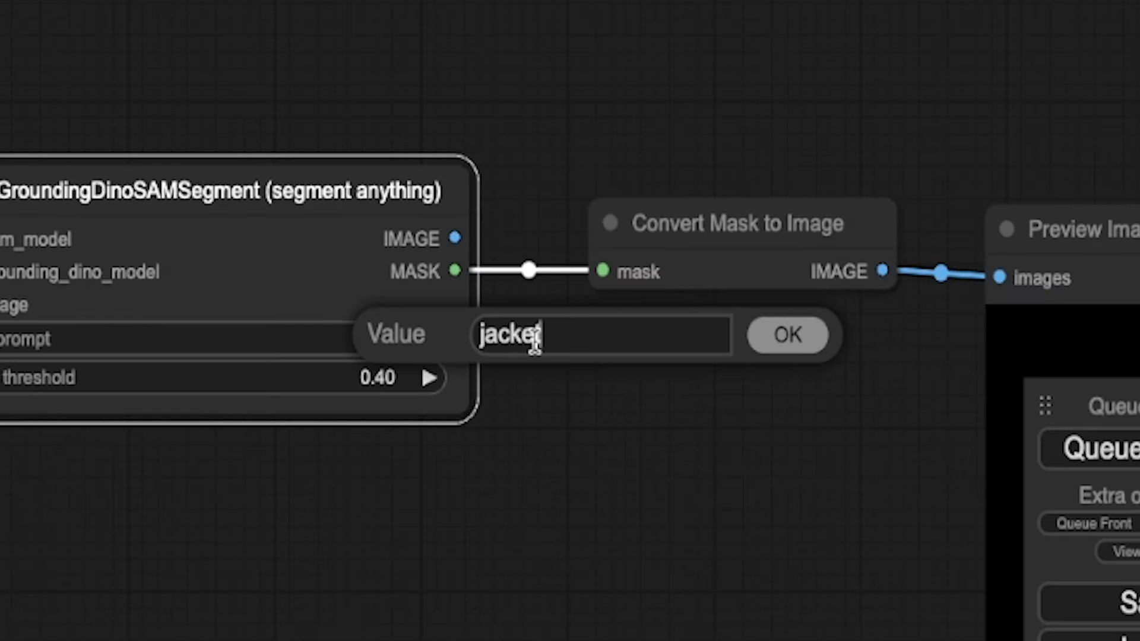
type(", a")
key("BackSpace")
type("pants")
key("Return")
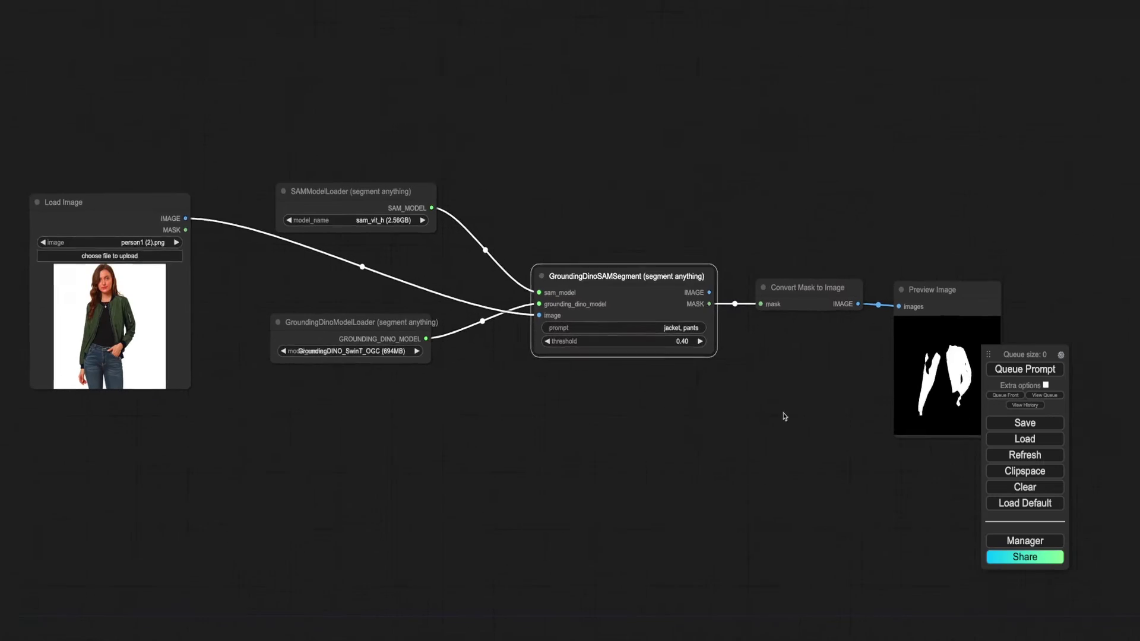
left_click(1022, 369)
Replace the prompt with 'hair' and run segmentation again.
left_click(618, 362)
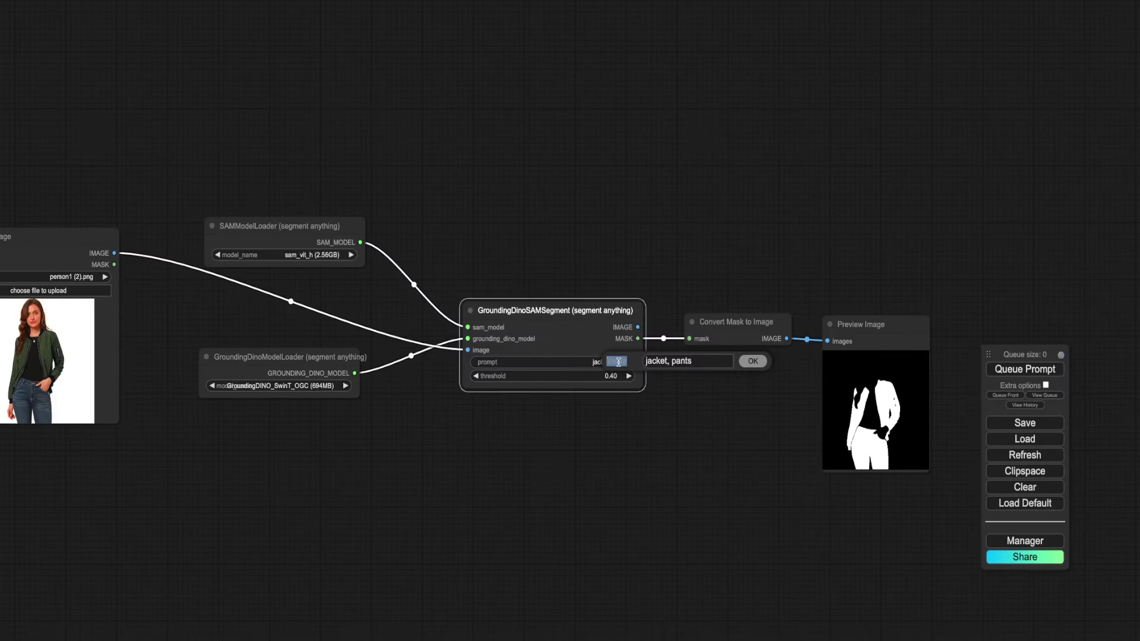
left_click_drag(696, 364, 645, 362)
type("hair")
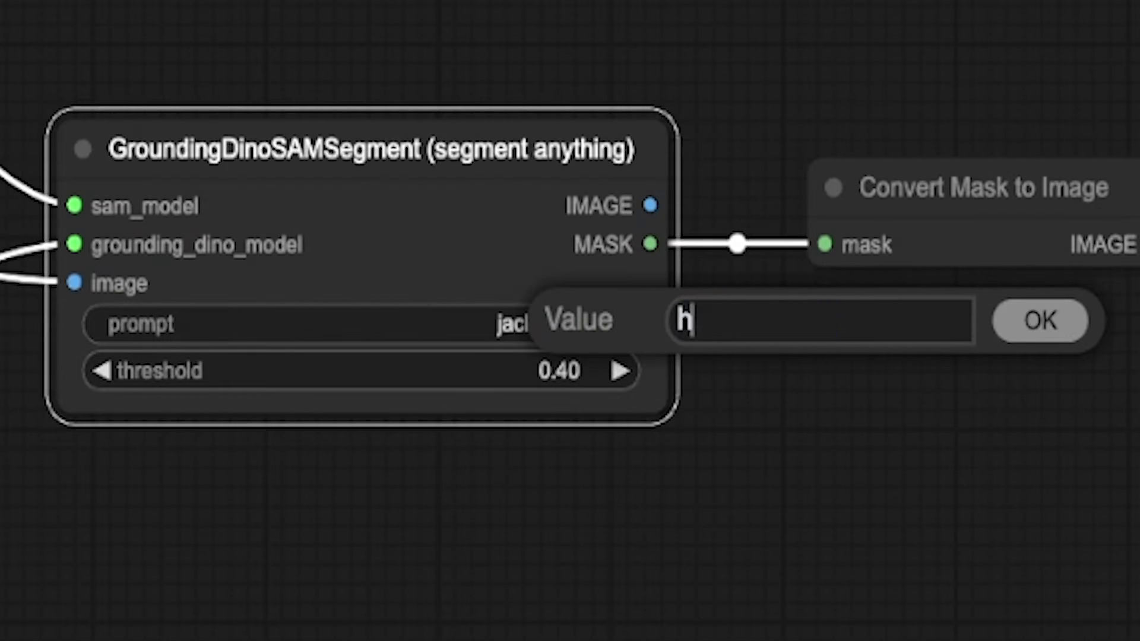
key("Return")
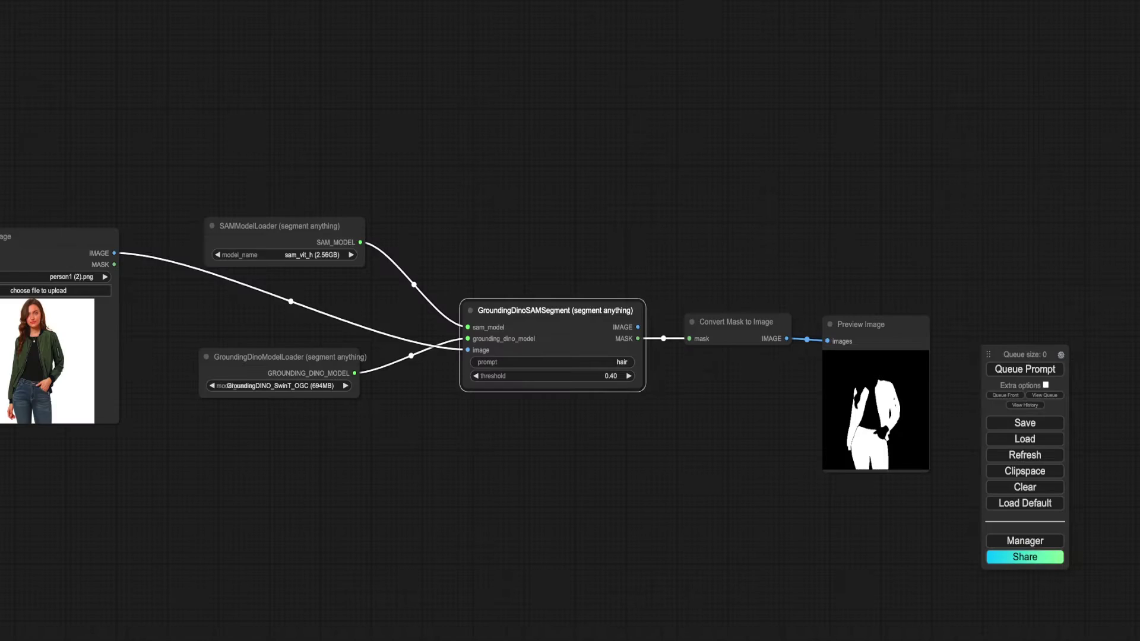
left_click(1001, 369)
Set the prompt back to 'jacket' and rerun segmentation.
scroll(849, 463, "up", 7)
left_click(306, 264)
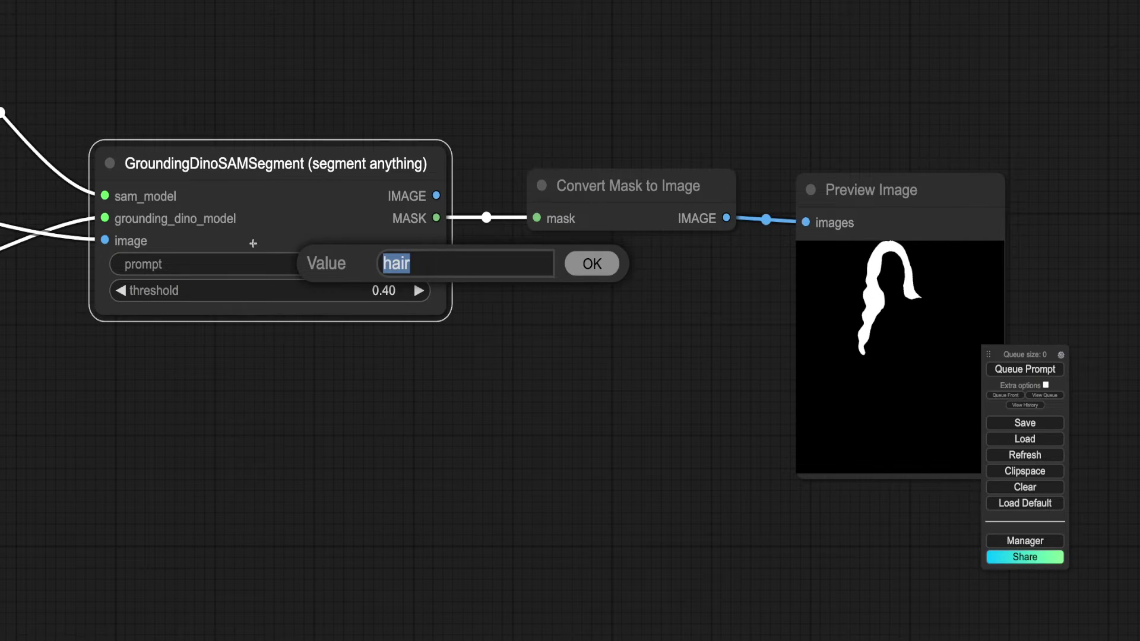
type("jacket")
key("Return")
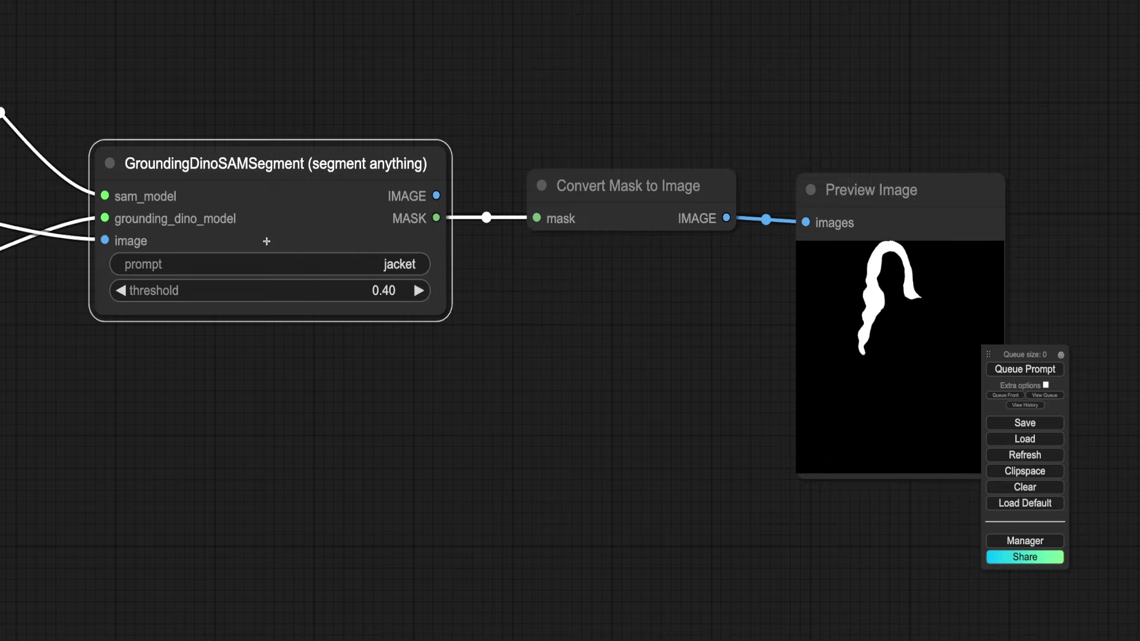
left_click(1033, 371)
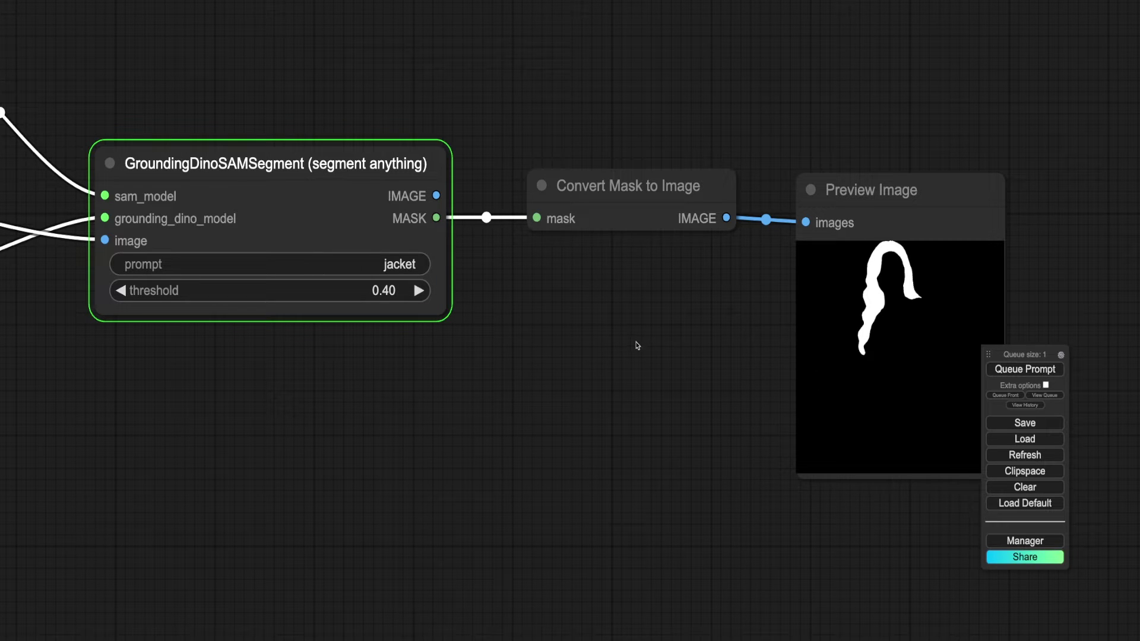
Feed the jacket mask into a new VAE Encode (for Inpainting) node.
scroll(626, 354, "down", 10)
left_click_drag(544, 285, 546, 465)
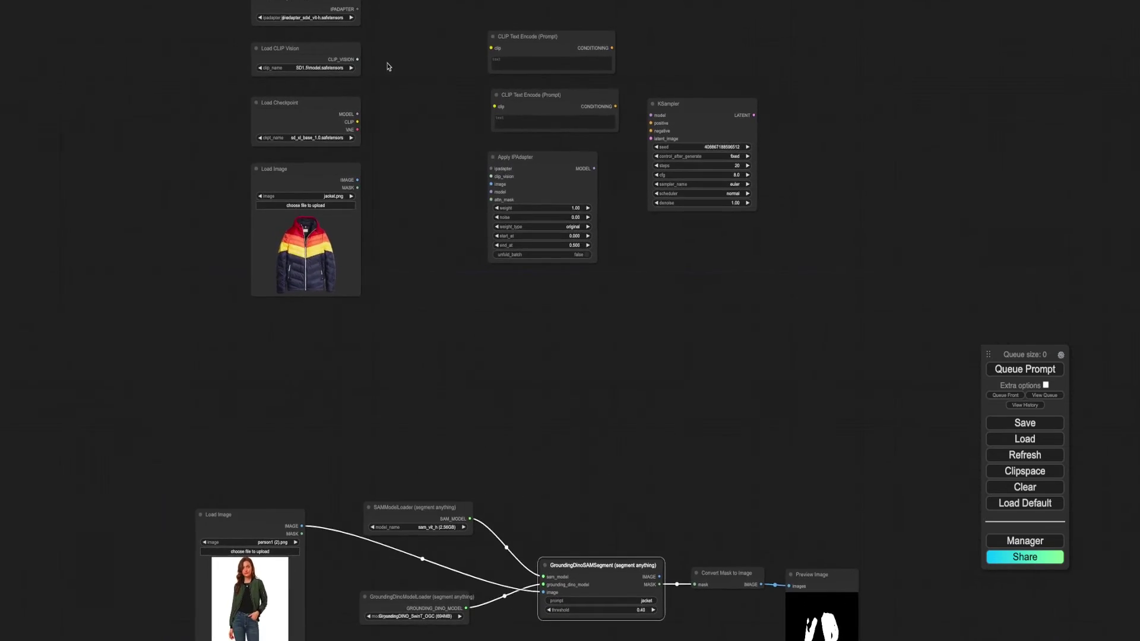
scroll(384, 148, "down", 2)
left_click_drag(660, 613, 592, 330)
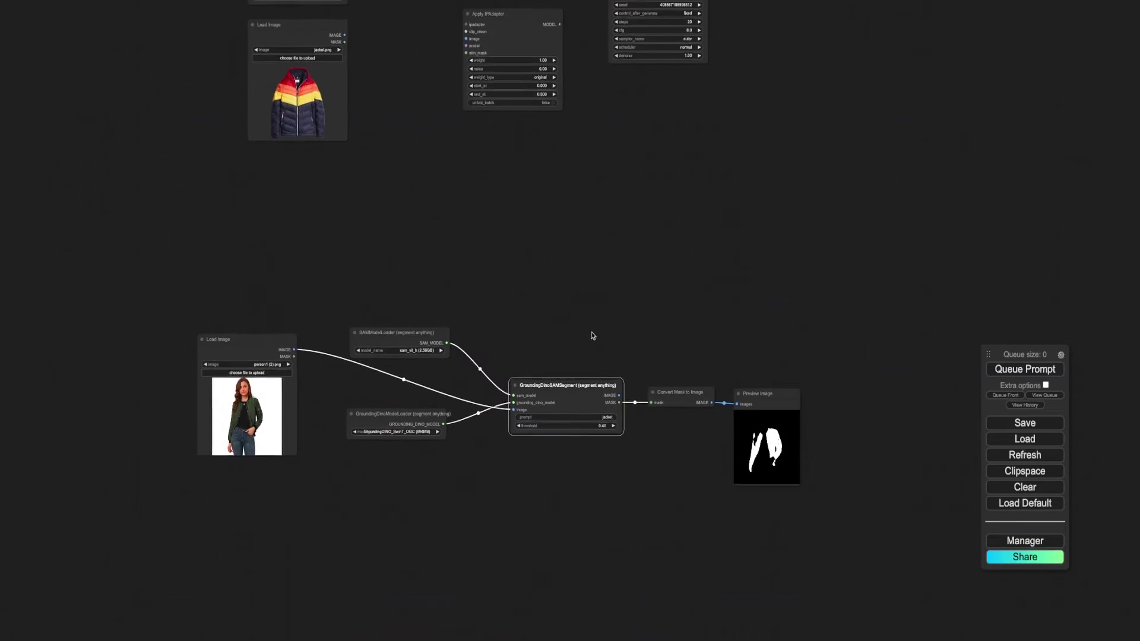
scroll(442, 228, "up", 3)
left_click_drag(708, 478, 541, 302)
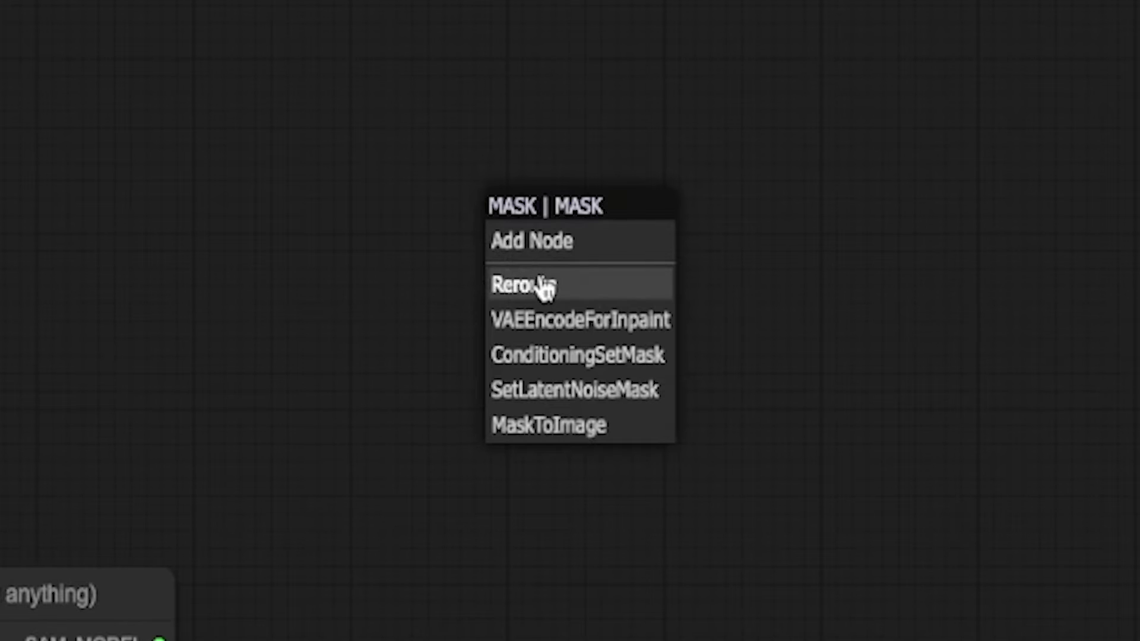
left_click(610, 329)
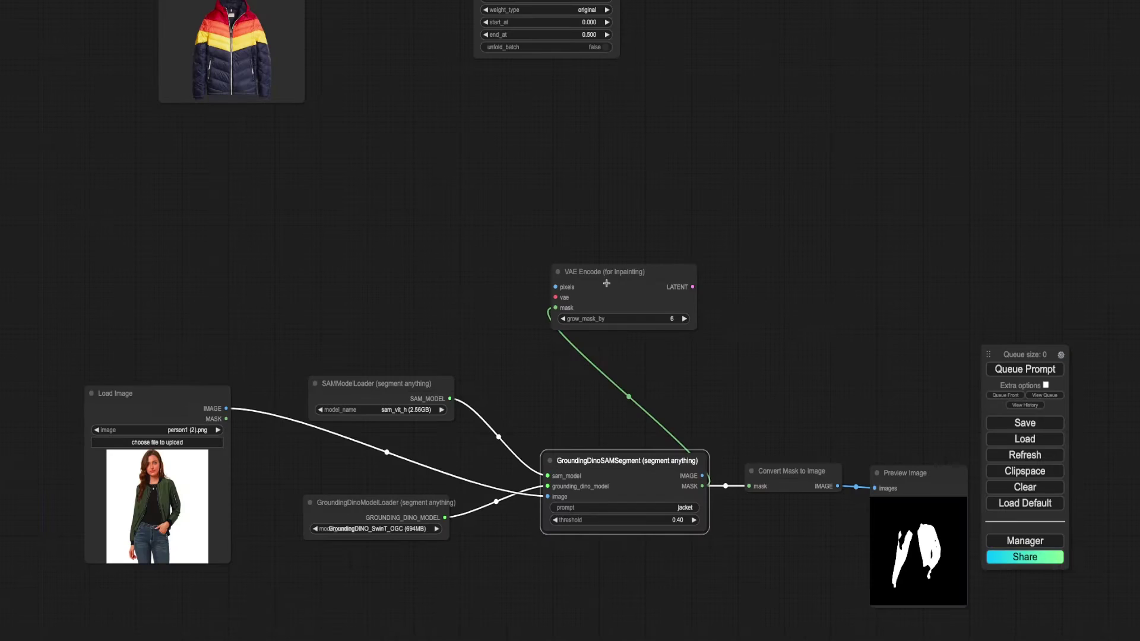
left_click_drag(606, 283, 712, 276)
Decode the inpainting latent with VAE Decode and show it in a Preview Image.
left_click_drag(803, 280, 868, 282)
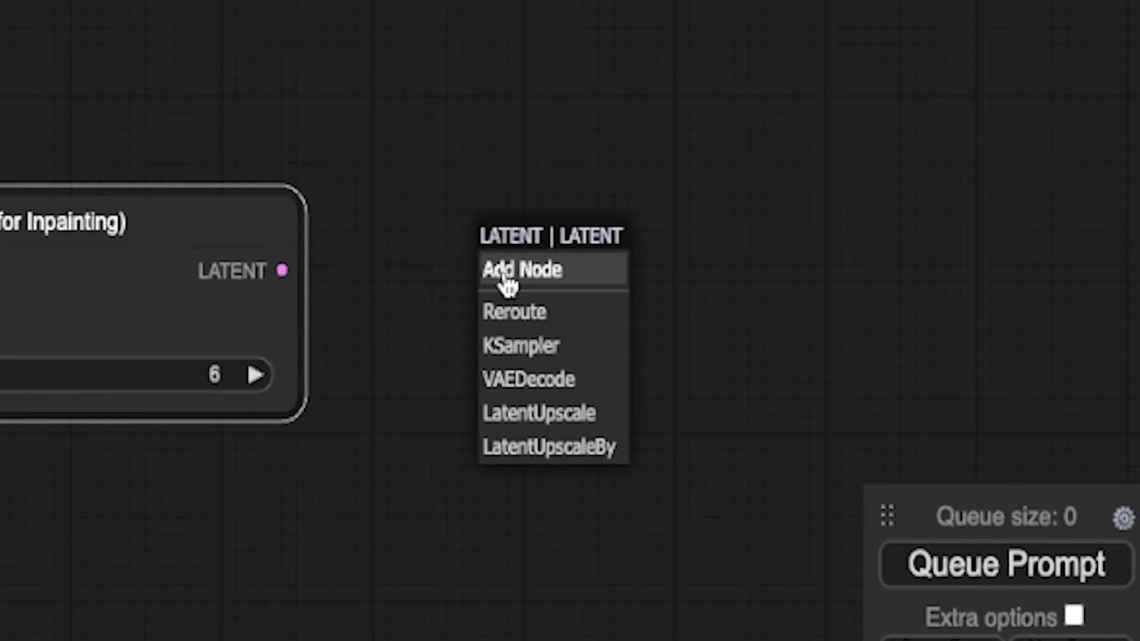
left_click(518, 383)
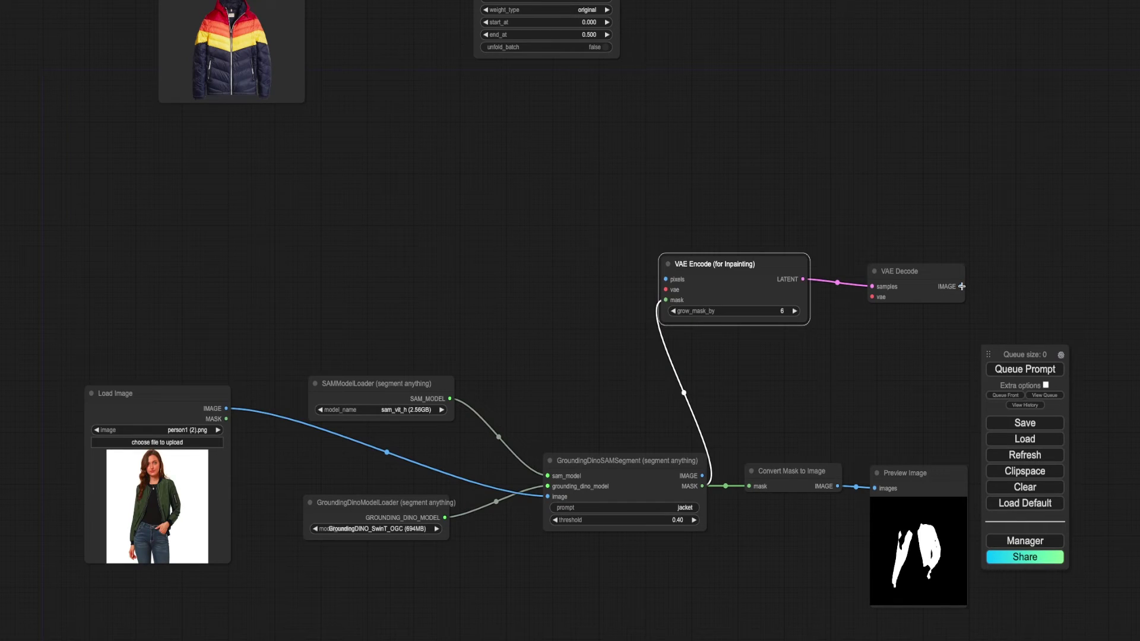
left_click_drag(962, 286, 973, 276)
left_click(989, 340)
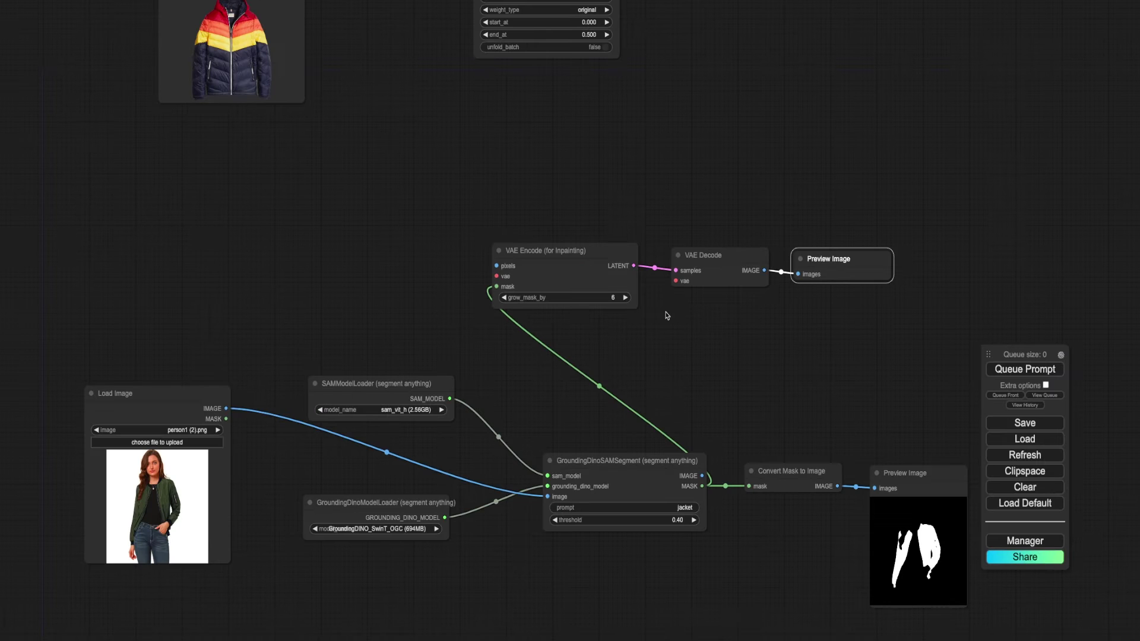
Add an Anything Everywhere node fed by the checkpoint's VAE.
left_click_drag(419, 182, 420, 246)
scroll(420, 246, "up", 3)
double_click(417, 203)
type("any")
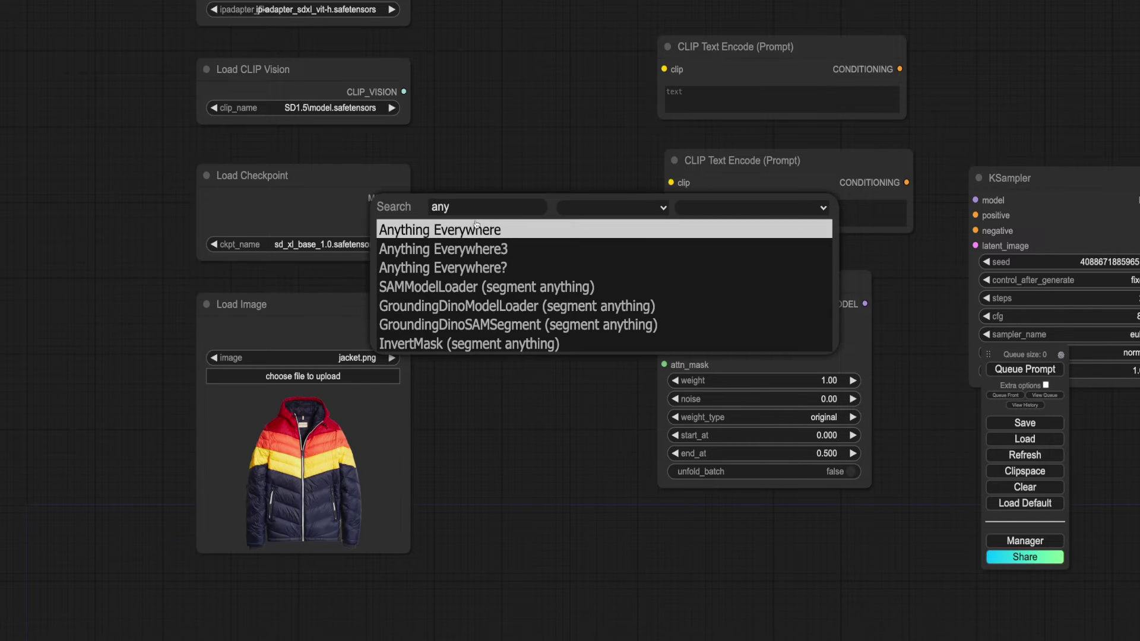
left_click(474, 228)
left_click_drag(405, 229, 528, 209)
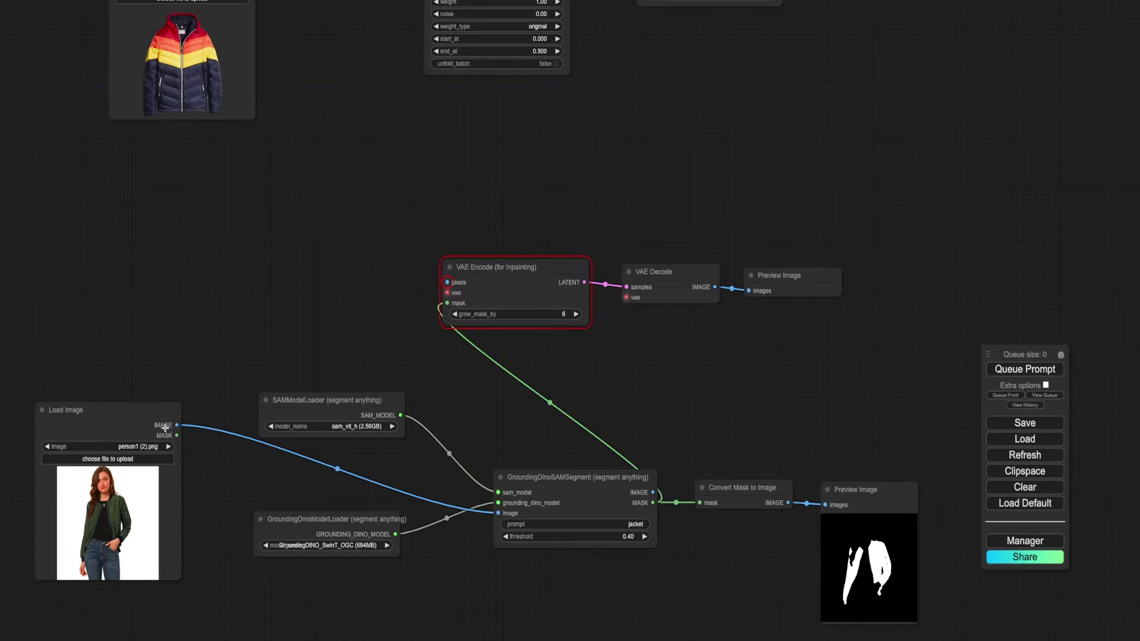
Feed the woman's photo into the encoder's pixels, run, and place it beside the masked preview.
left_click_drag(175, 424, 442, 283)
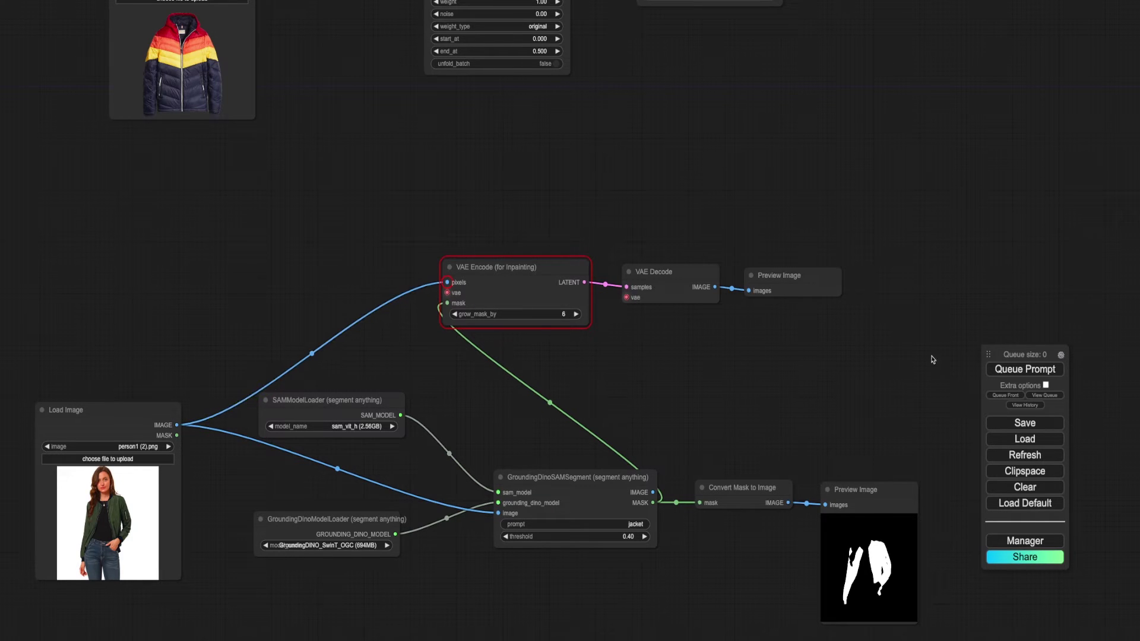
left_click(1009, 369)
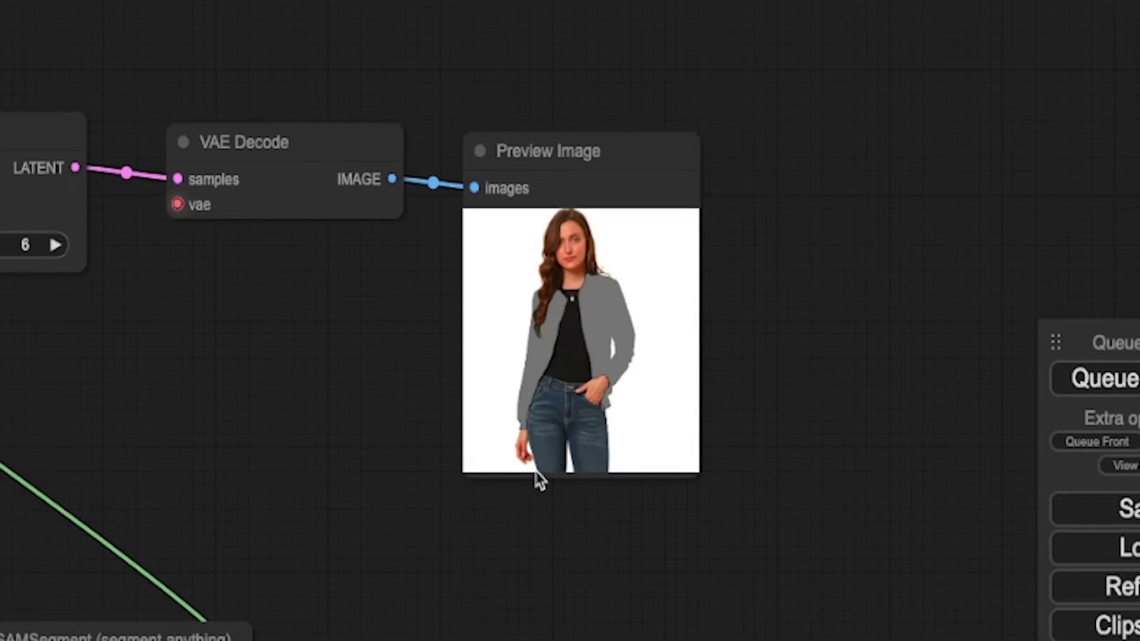
scroll(555, 356, "down", 1)
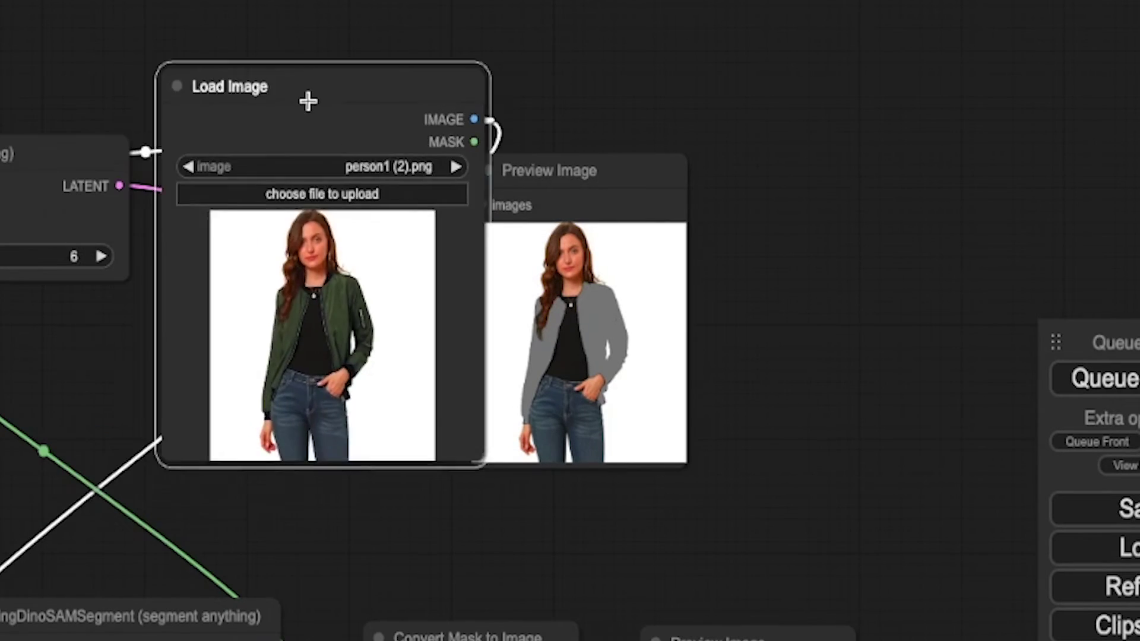
left_click_drag(308, 102, 285, 122)
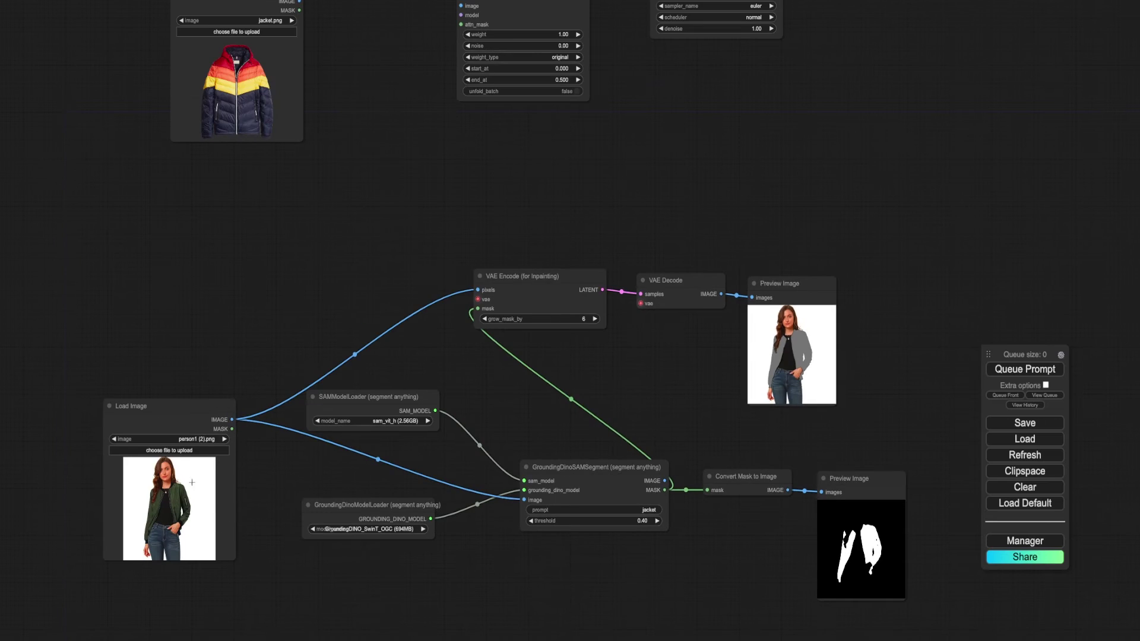
left_click_drag(157, 416, 679, 251)
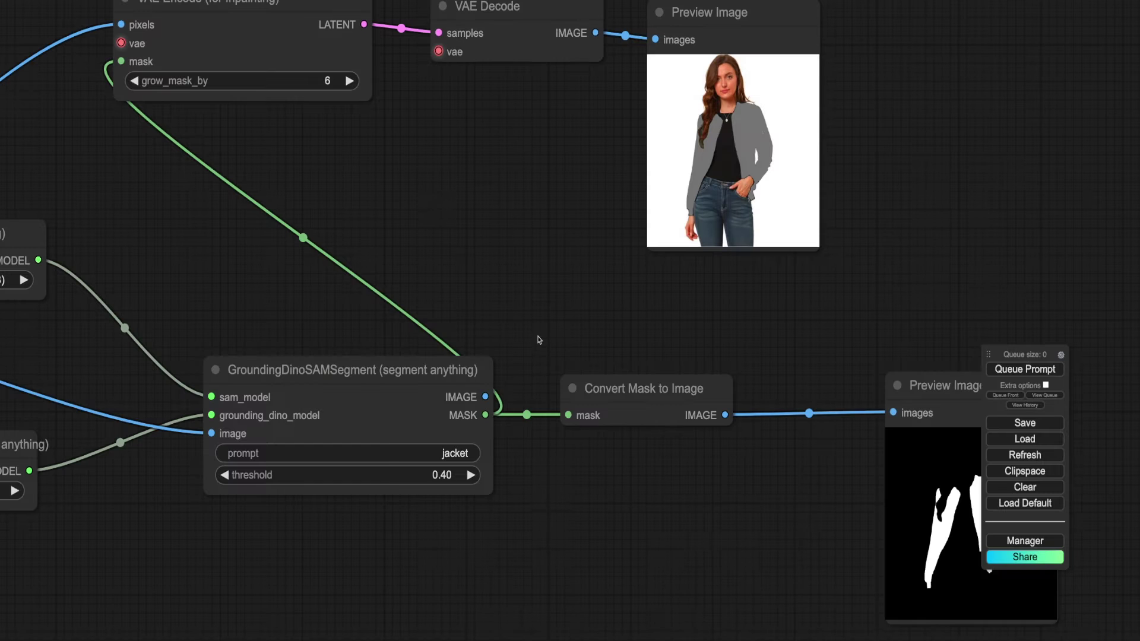
Add a GrowMask node routing the segmenter's mask to Convert Mask to Image and the inpainting encoder.
double_click(536, 337)
type("gro")
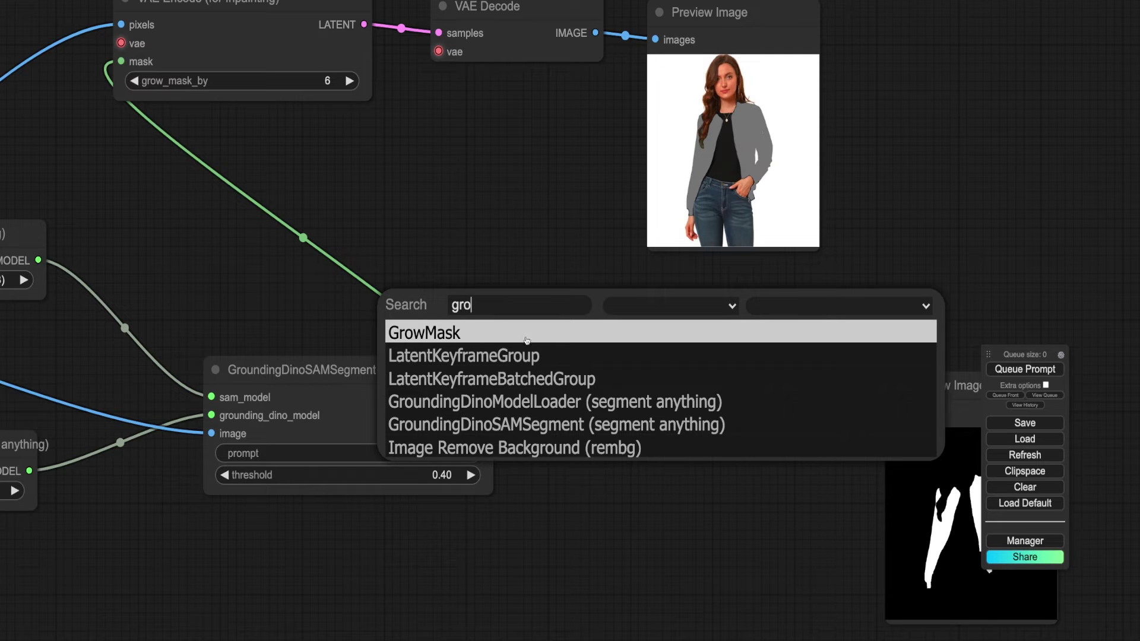
left_click(441, 332)
left_click_drag(637, 317, 598, 290)
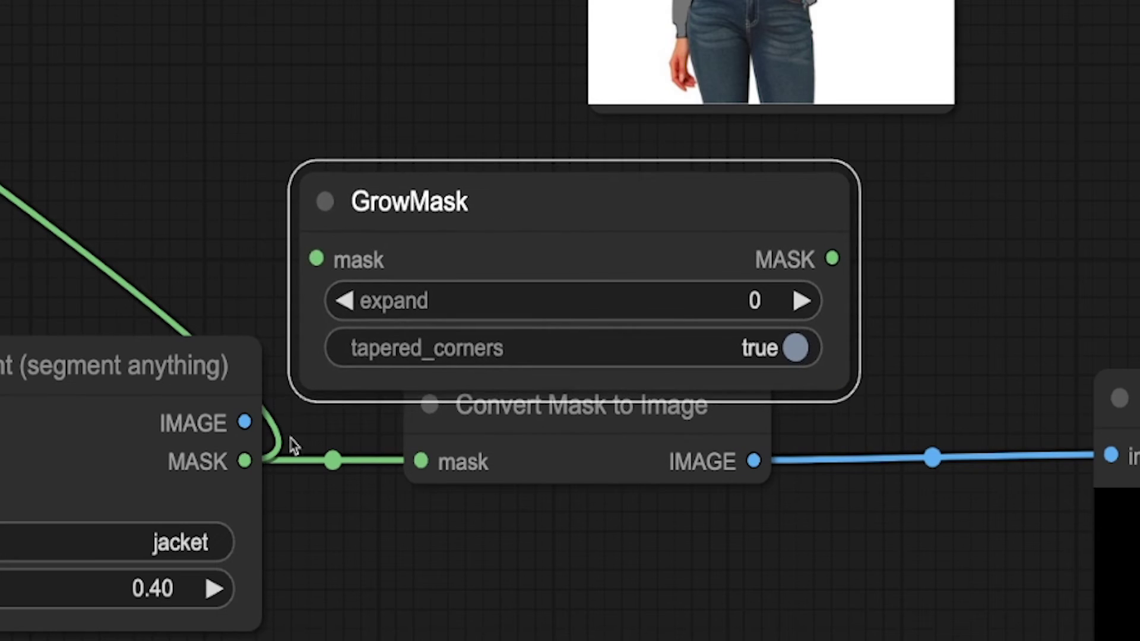
left_click_drag(244, 461, 310, 259)
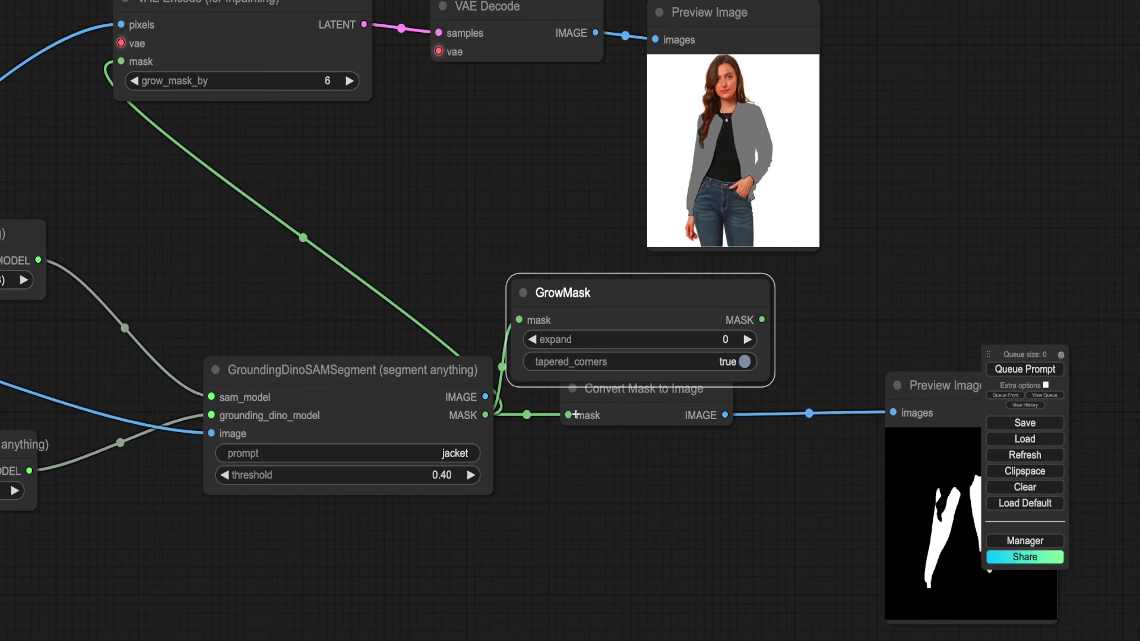
left_click_drag(762, 320, 593, 416)
left_click_drag(617, 288, 643, 301)
left_click_drag(643, 416, 896, 332)
left_click_drag(787, 332, 121, 61)
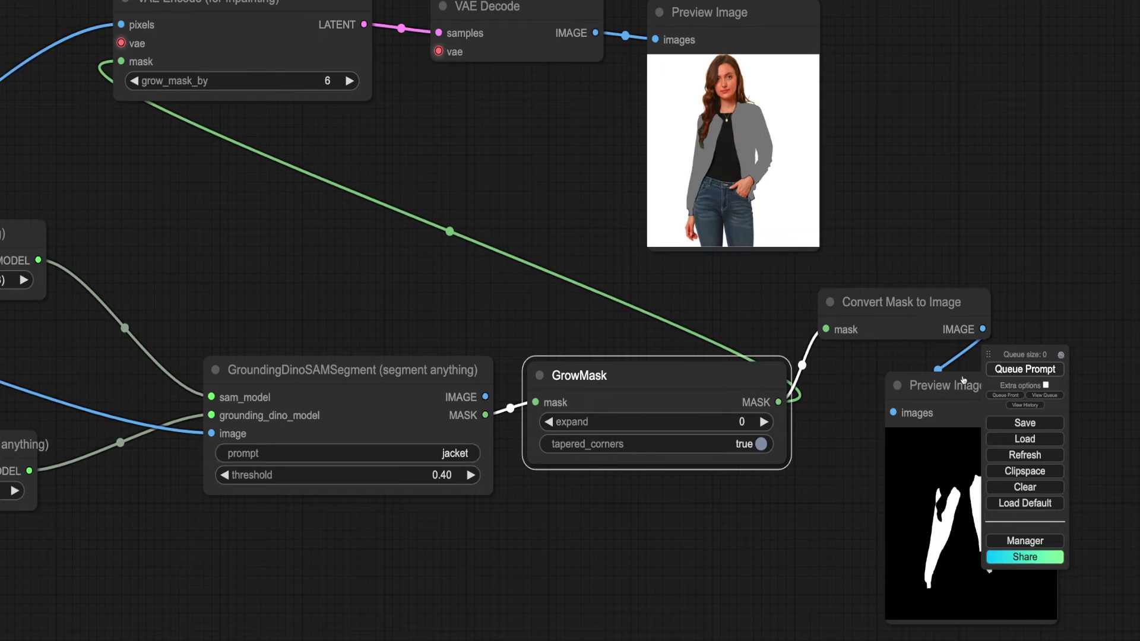
Run with GrowMask expand at 50, then set expand to 5 and rerun.
left_click(738, 420)
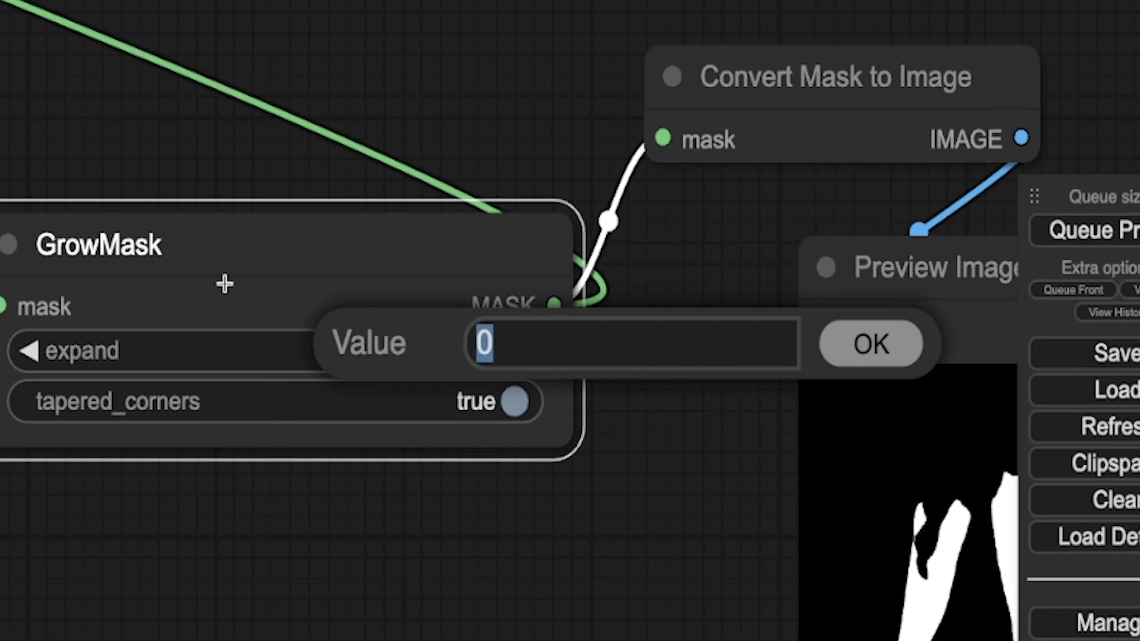
type("50")
key("Return")
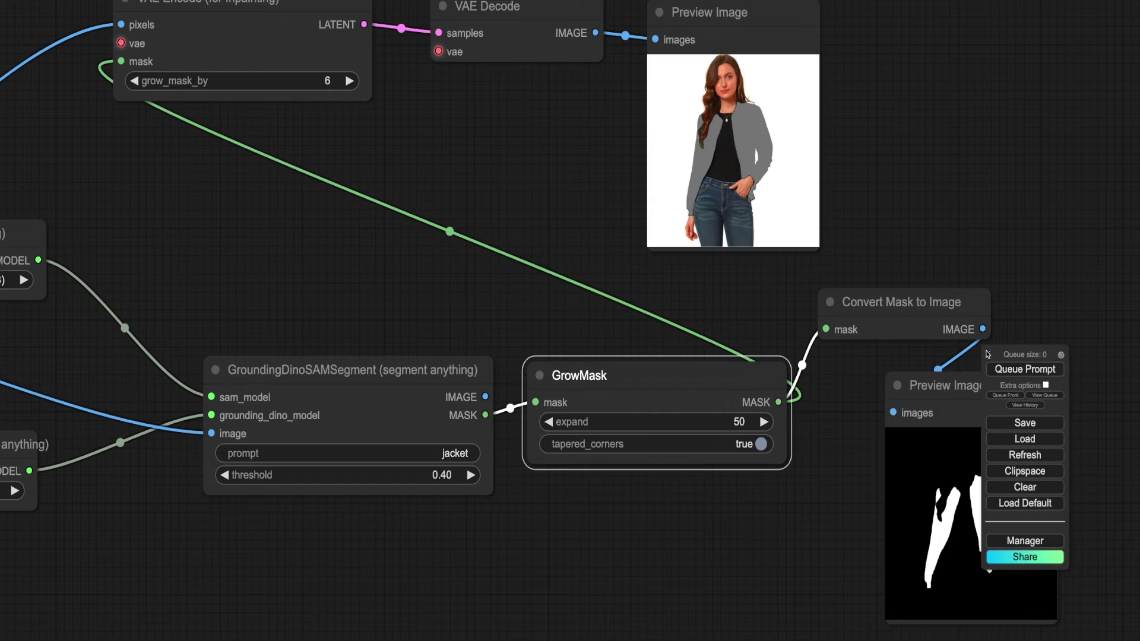
left_click(1007, 367)
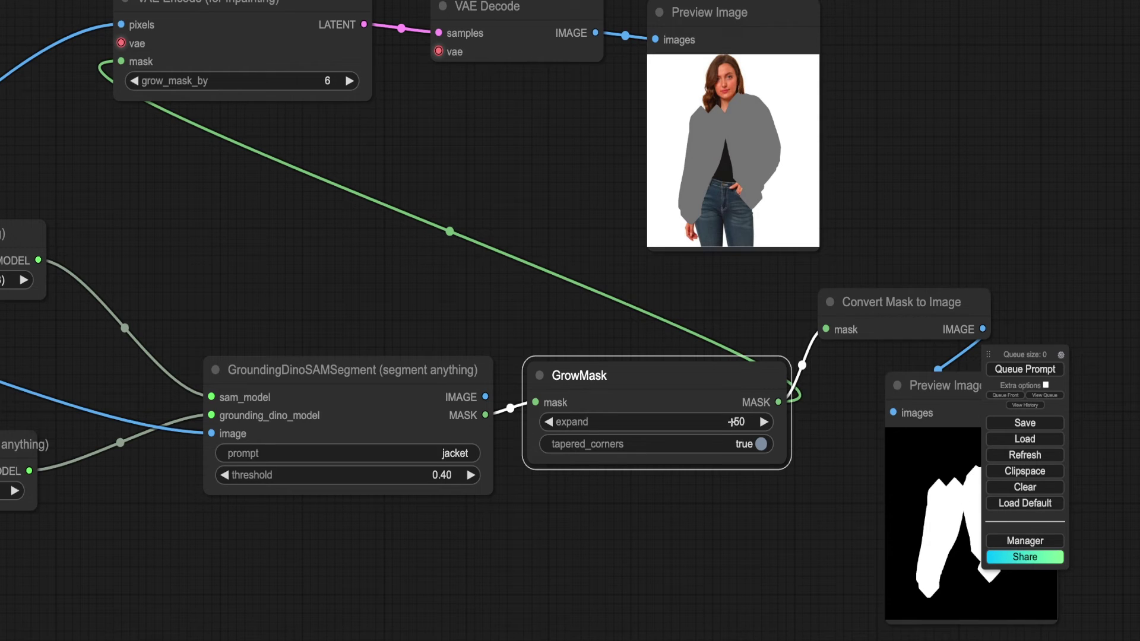
left_click(731, 421)
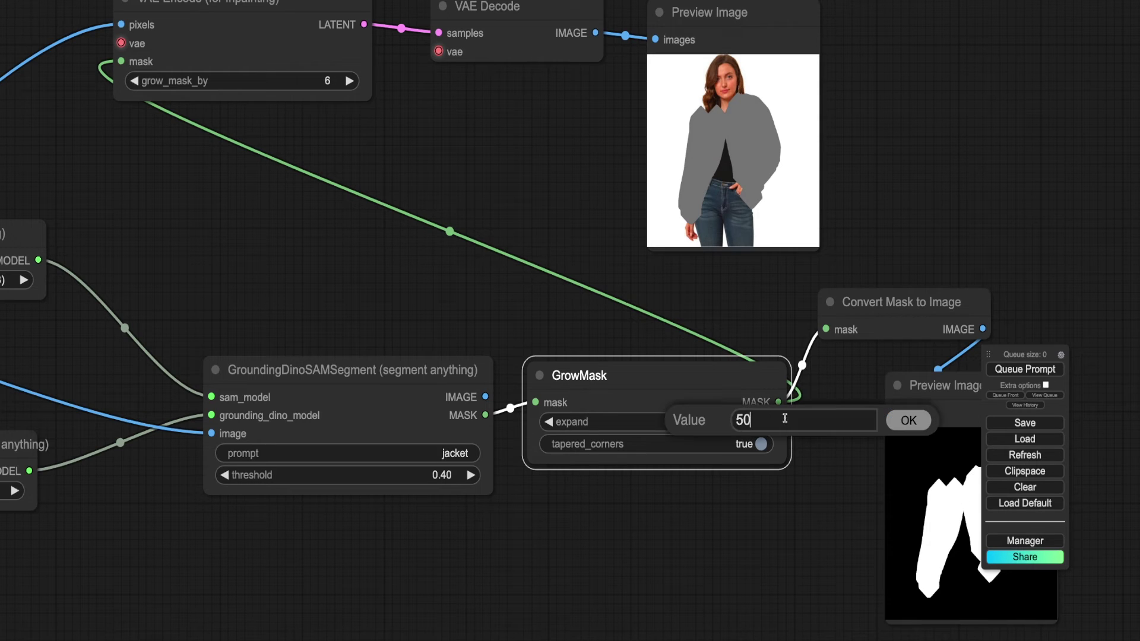
type("5")
key("Return")
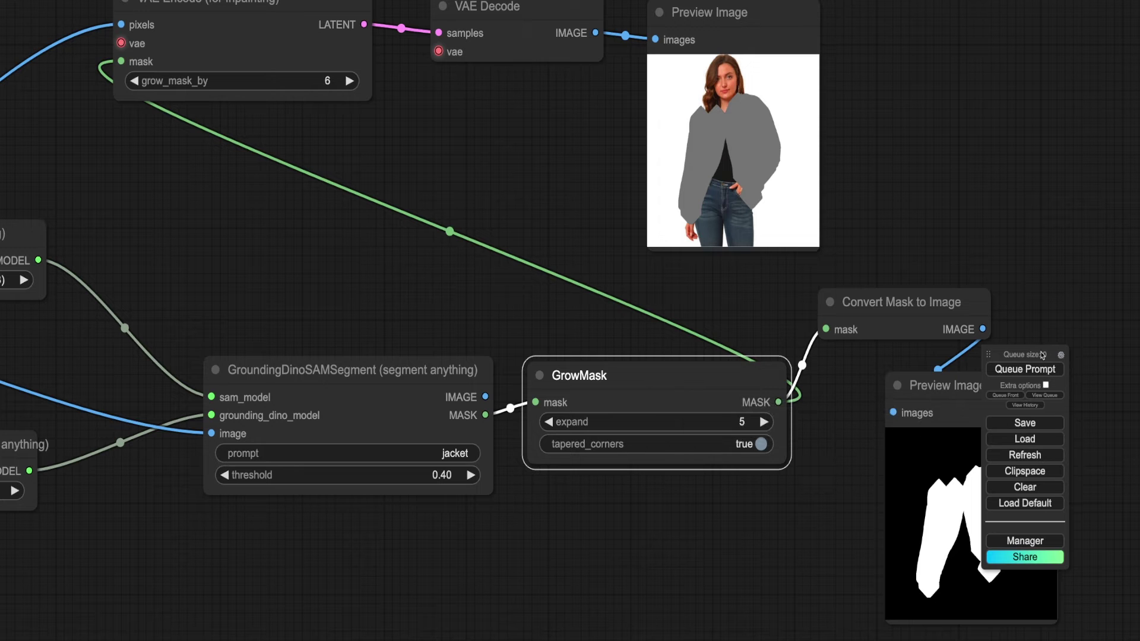
left_click(1020, 369)
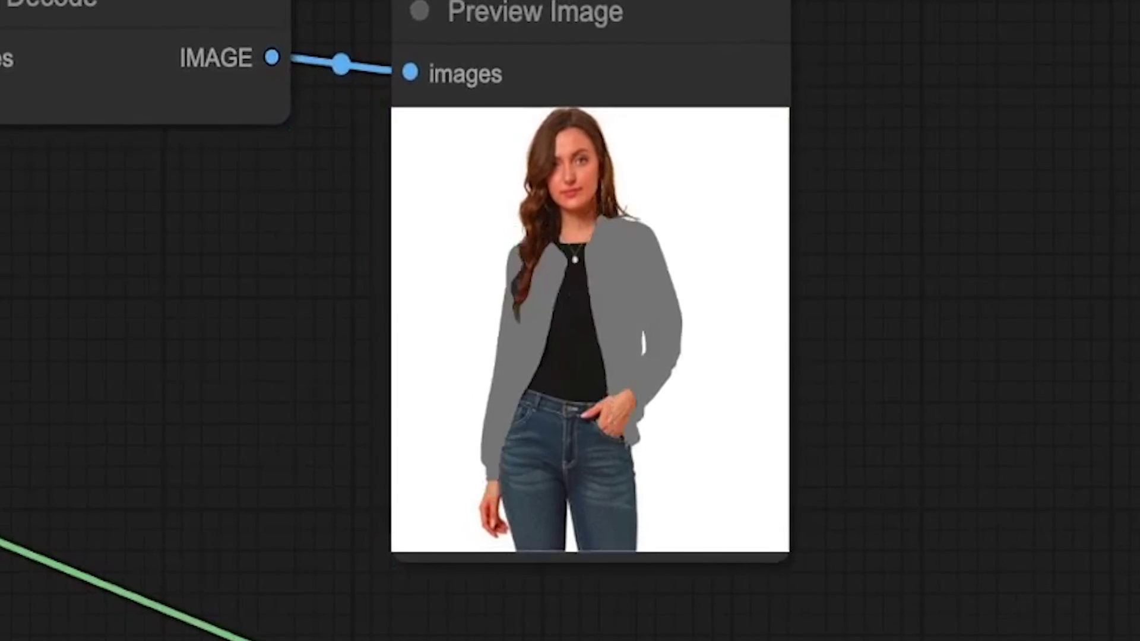
Connect the inpainting latent to KSampler's latent_image and the checkpoint CLIP to both text encoders.
scroll(601, 372, "down", 6)
left_click(601, 372)
left_click_drag(636, 389, 671, 63)
left_click_drag(605, 325, 646, 423)
scroll(646, 423, "up", 5)
scroll(646, 423, "left", 5)
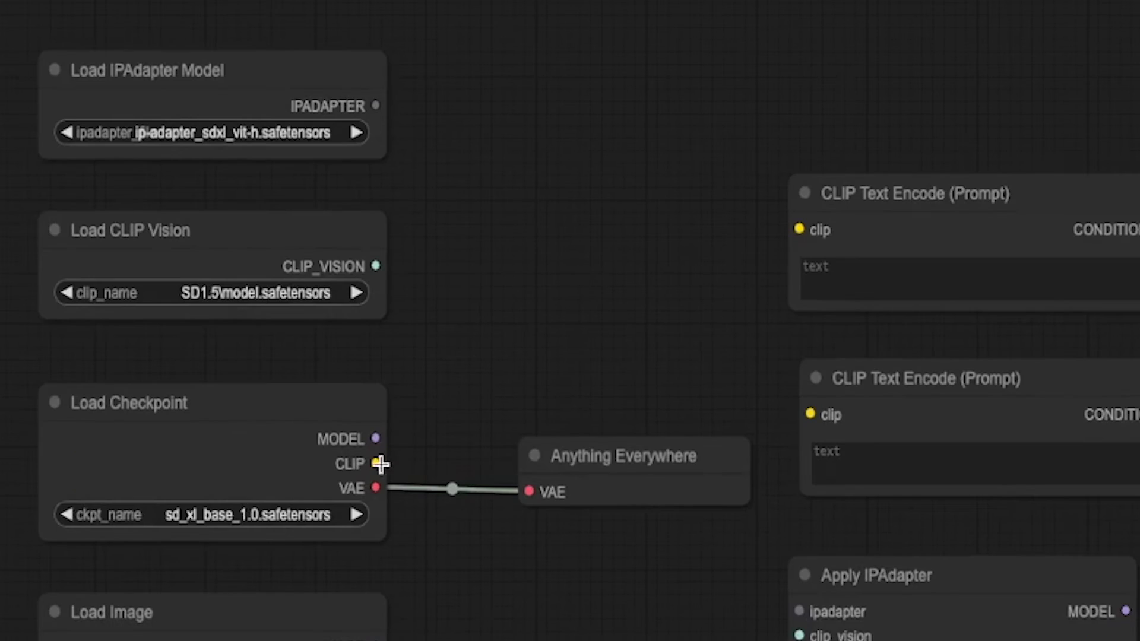
left_click_drag(454, 269, 648, 164)
left_click_drag(838, 218, 799, 228)
left_click_drag(369, 463, 809, 415)
Feed the IPAdapter model, CLIP Vision and jacket image into Apply IPAdapter, sending its model to KSampler.
left_click_drag(799, 610, 642, 373)
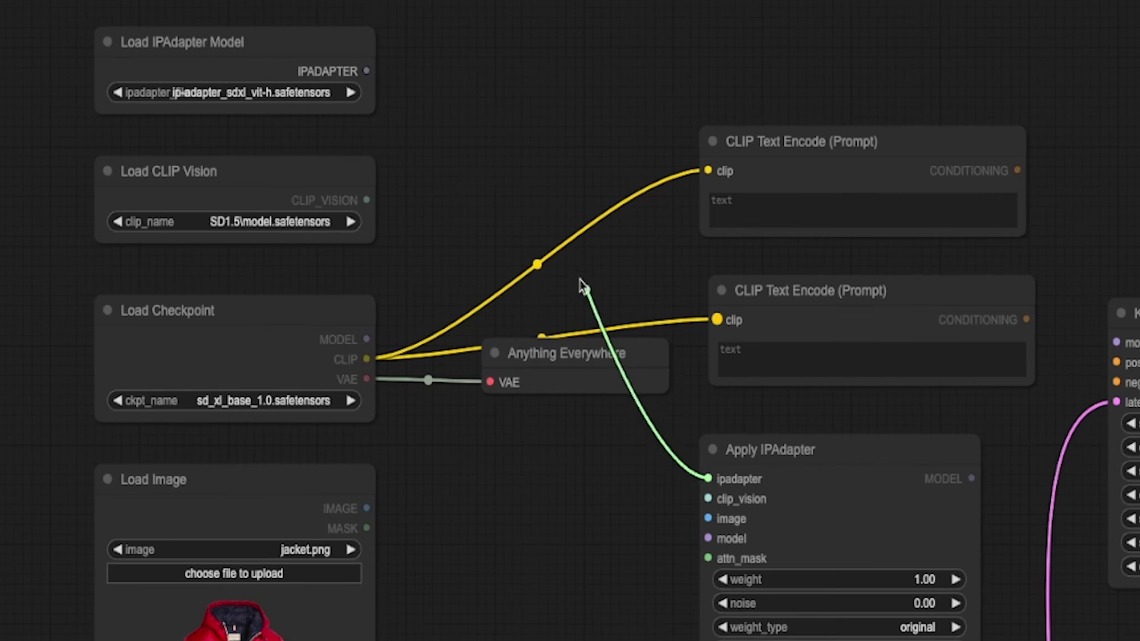
left_click_drag(581, 286, 367, 71)
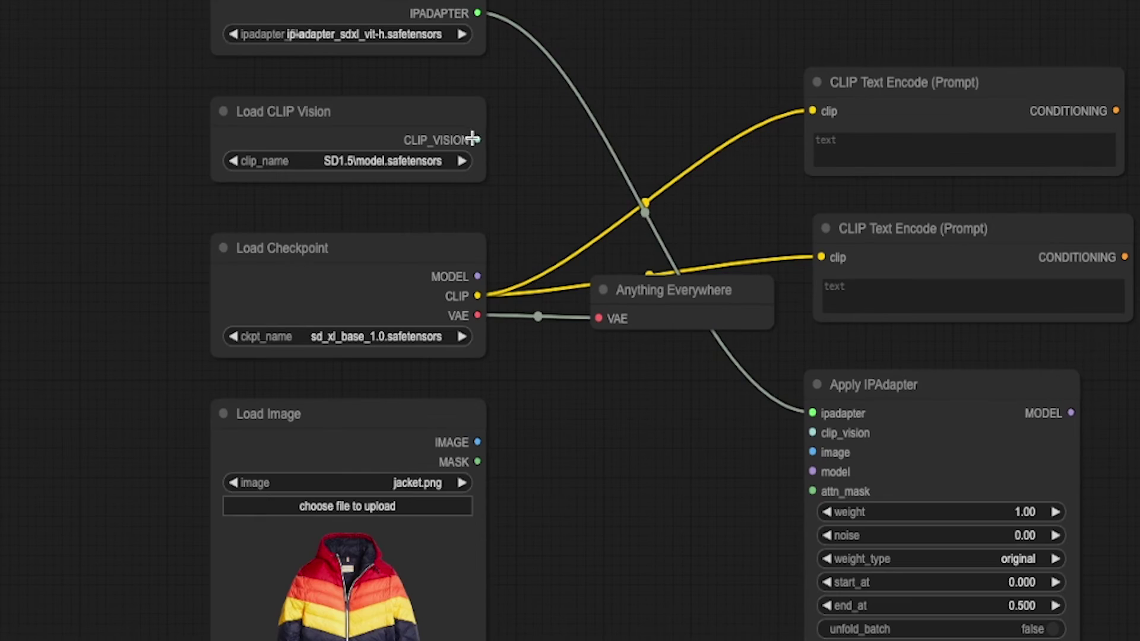
left_click_drag(473, 139, 811, 433)
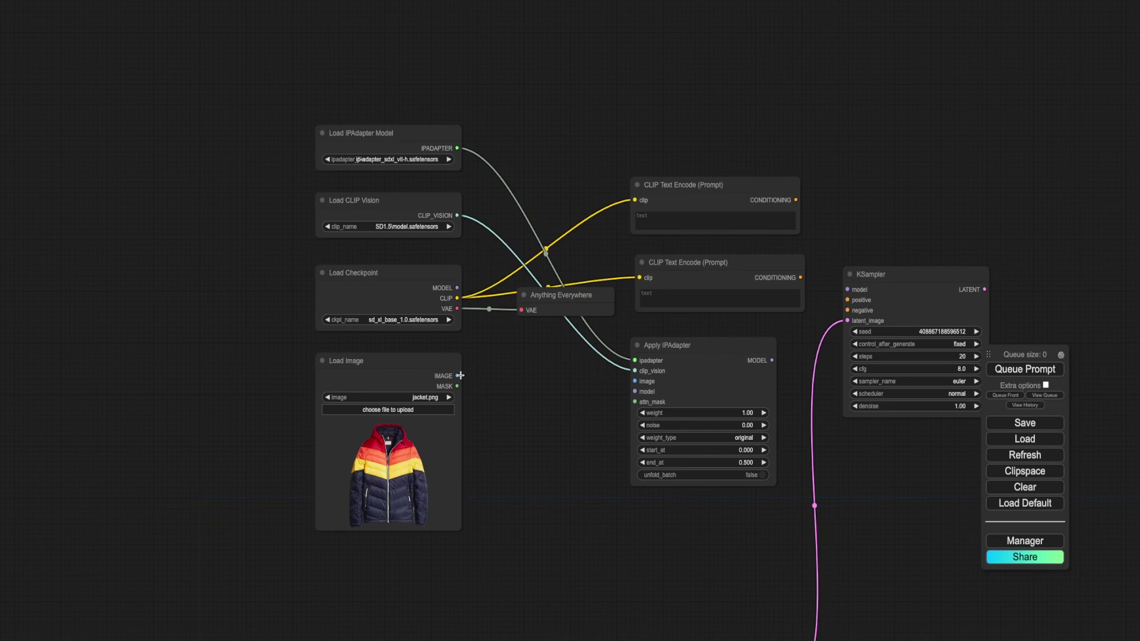
left_click_drag(460, 375, 634, 381)
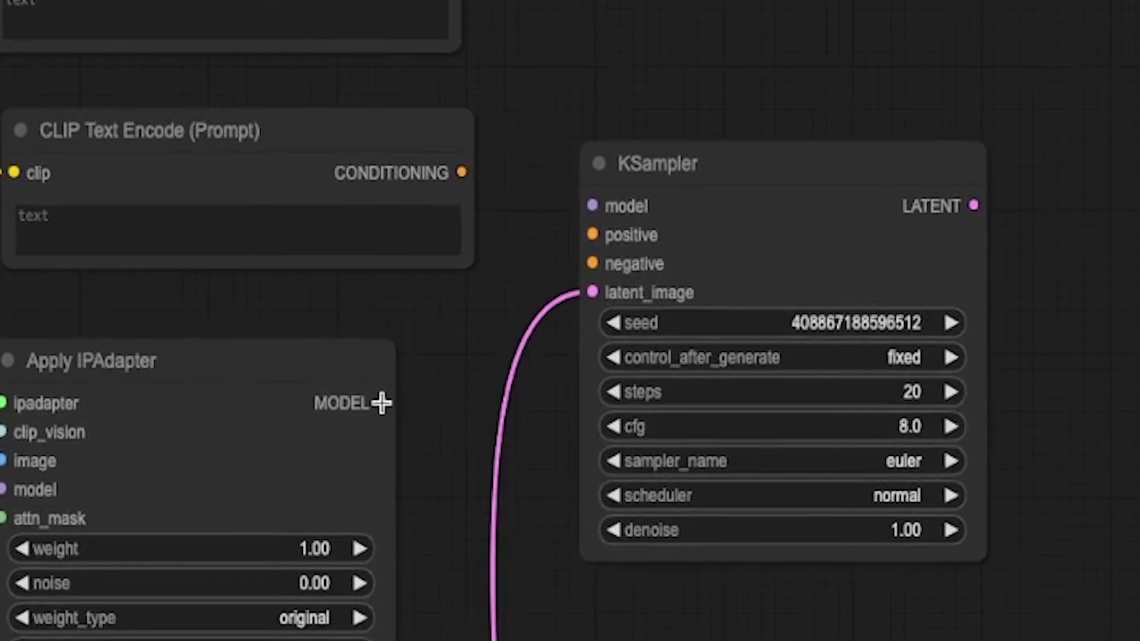
left_click_drag(382, 403, 609, 252)
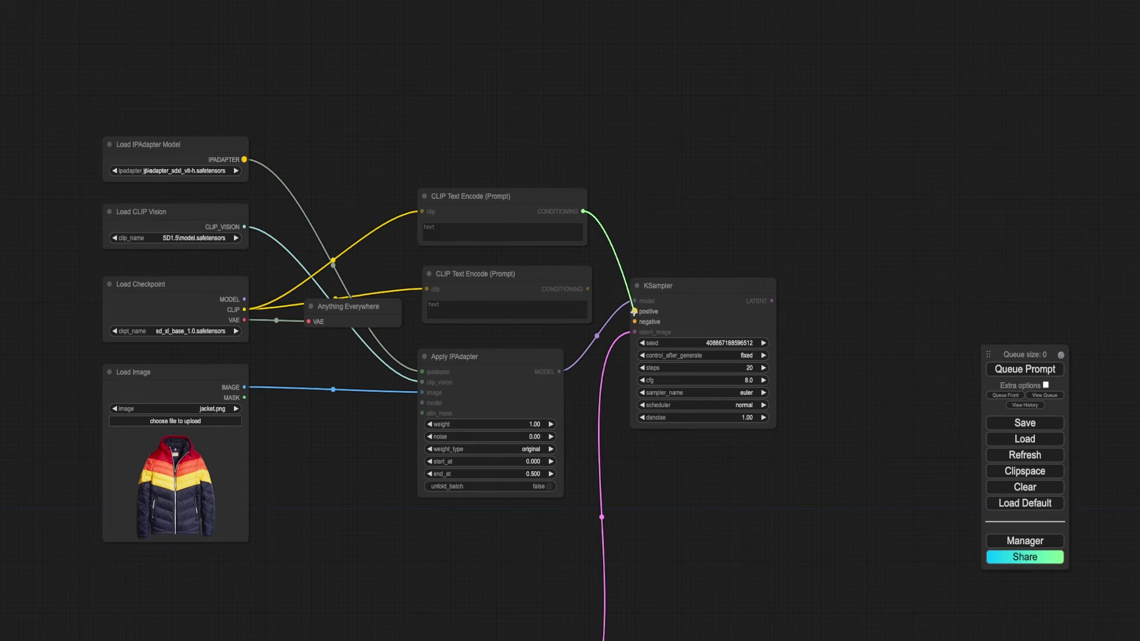
Make the top prompt KSampler's positive and add a VAE Decode with Preview Image for its output.
mouse_move(634, 312)
left_mouse_down()
mouse_move(629, 339)
mouse_move(627, 314)
left_mouse_up()
left_click_drag(890, 271, 720, 147)
left_click_drag(629, 171, 705, 172)
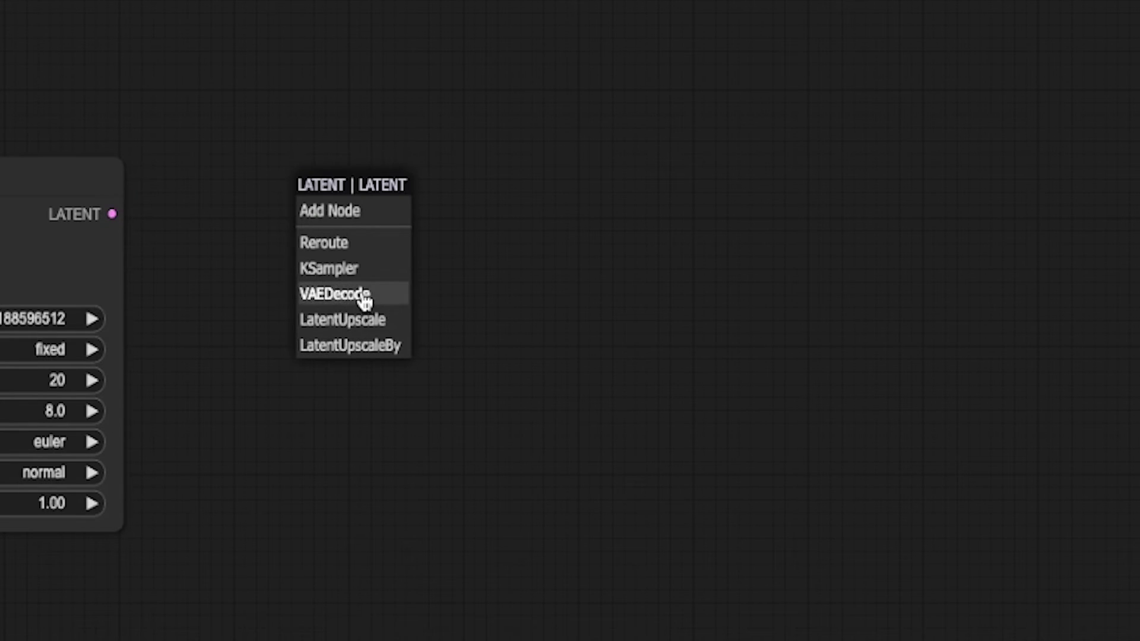
left_click(364, 297)
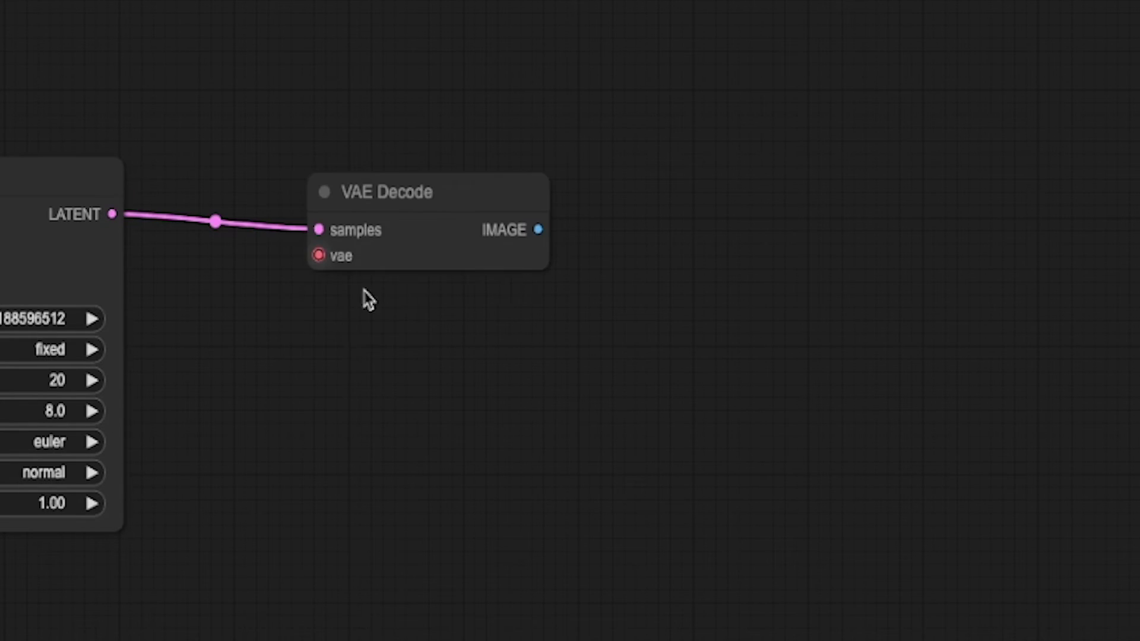
left_click_drag(540, 229, 641, 234)
left_click(674, 374)
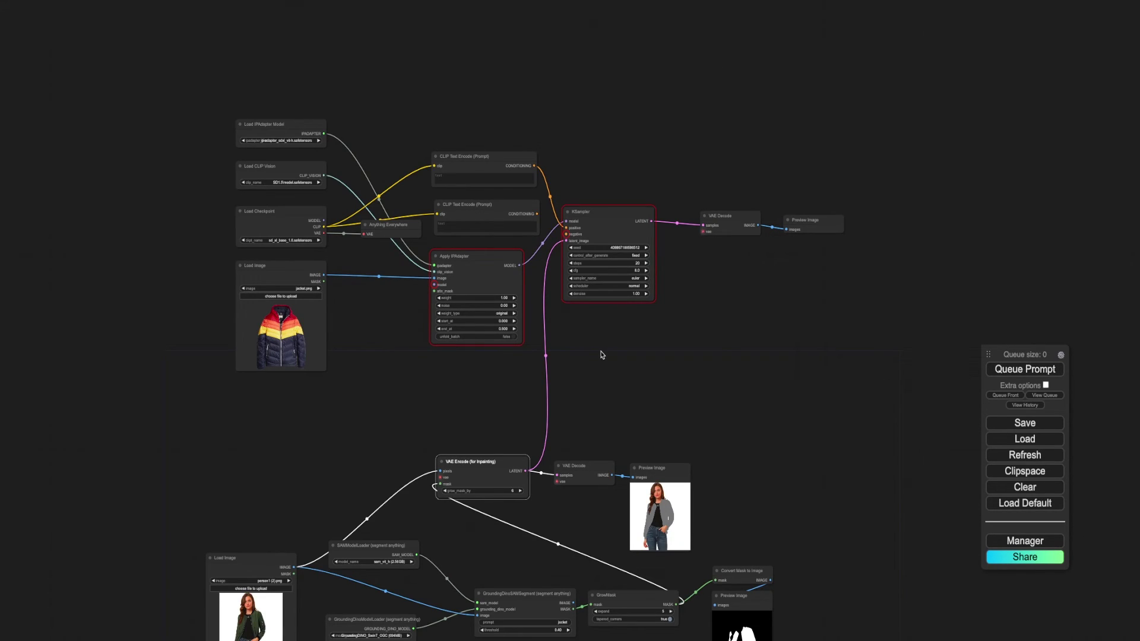
Link the checkpoint MODEL into Apply IPAdapter and the lower prompt to KSampler's negative.
scroll(478, 344, "up", 6)
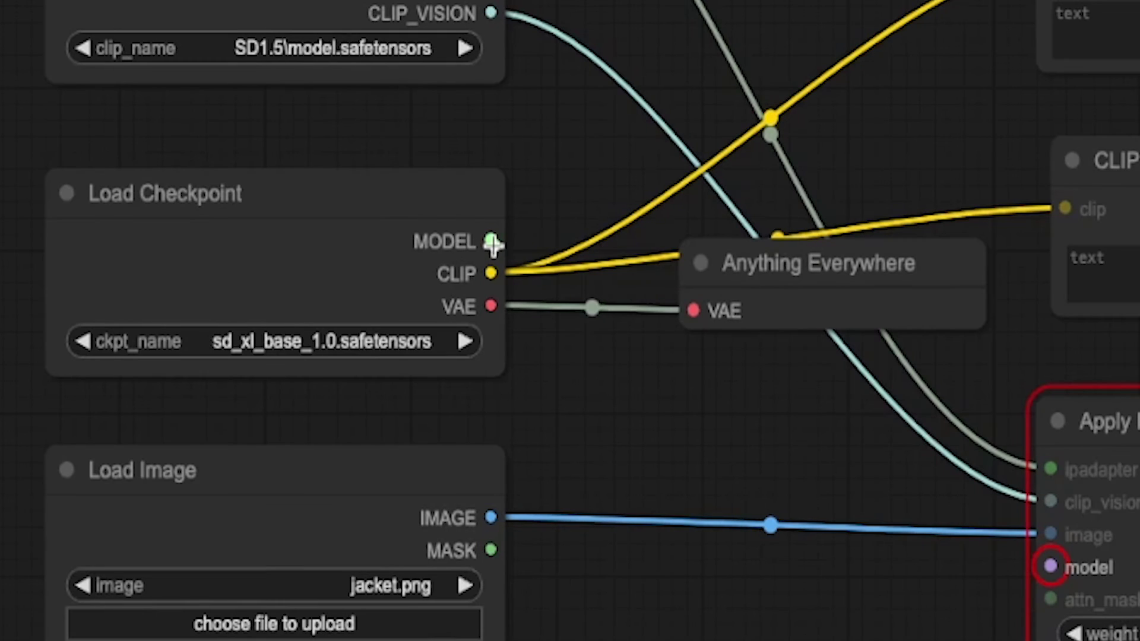
left_click_drag(240, 173, 434, 284)
left_click_drag(1047, 561, 1048, 565)
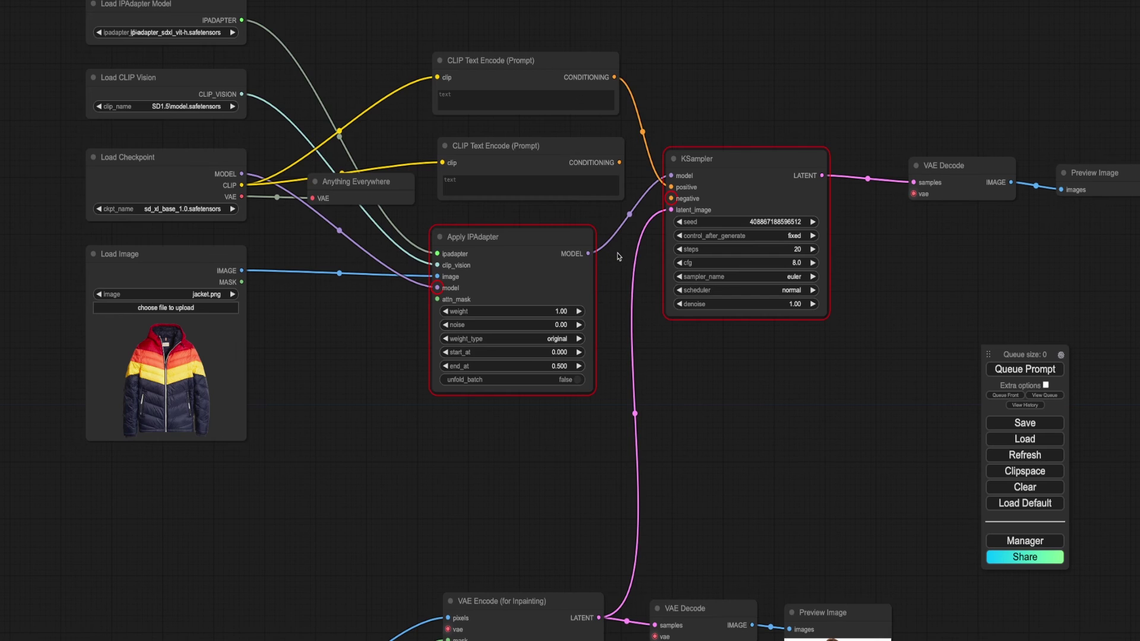
left_click_drag(617, 256, 611, 278)
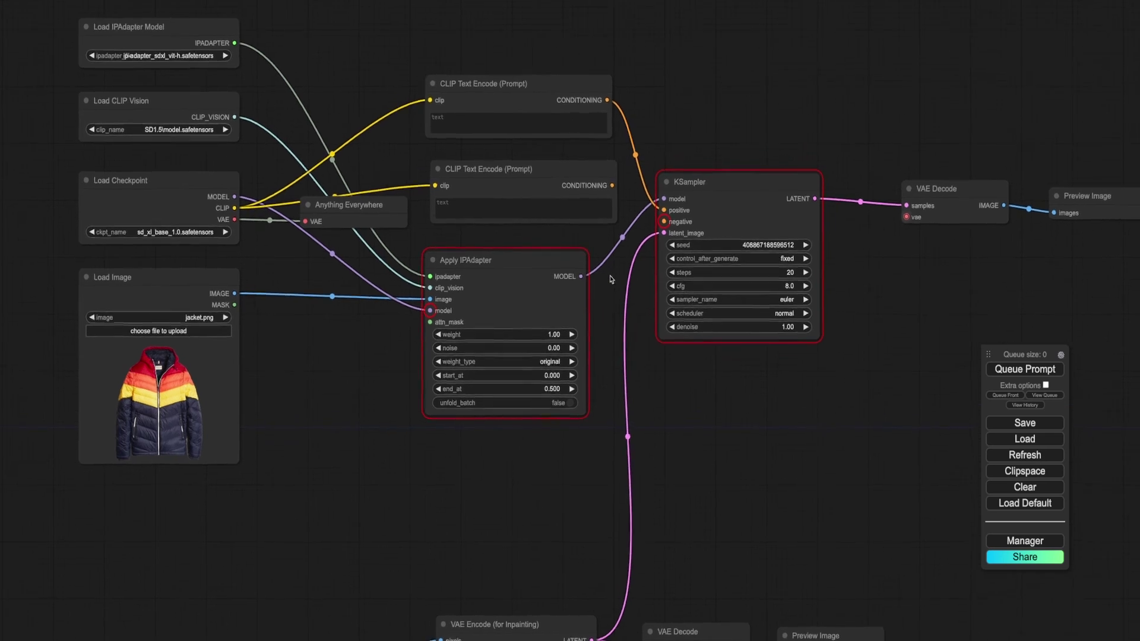
left_click_drag(612, 186, 663, 222)
Run the completed workflow and bring the striped-jacket result preview into view.
left_click(1011, 375)
scroll(834, 452, "down", 5)
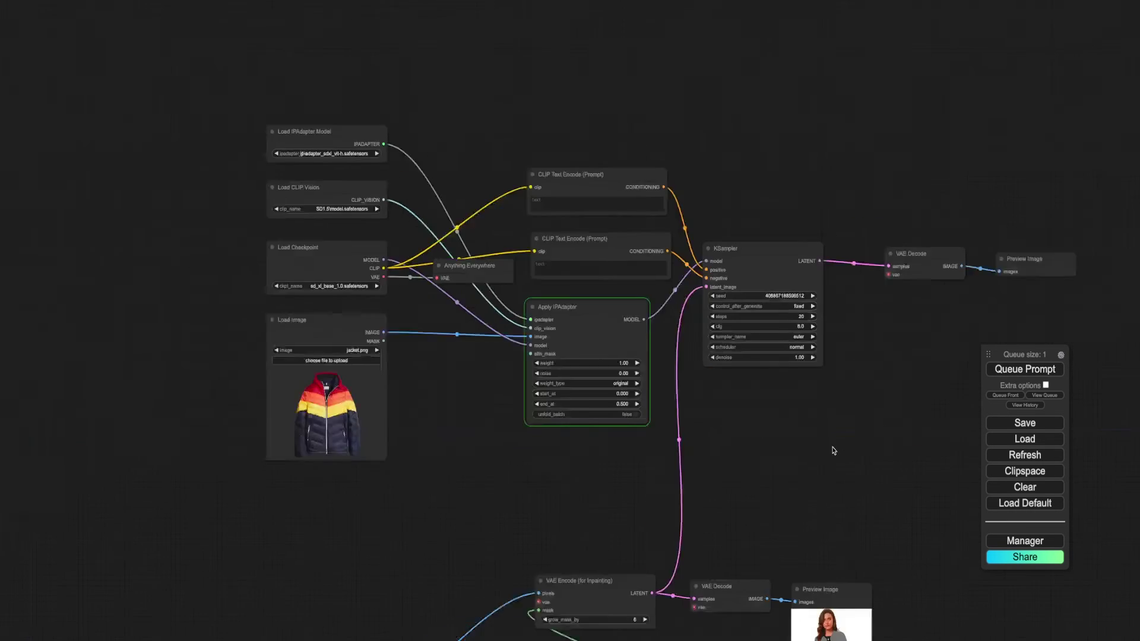
left_click_drag(838, 456, 728, 313)
scroll(728, 312, "down", 1)
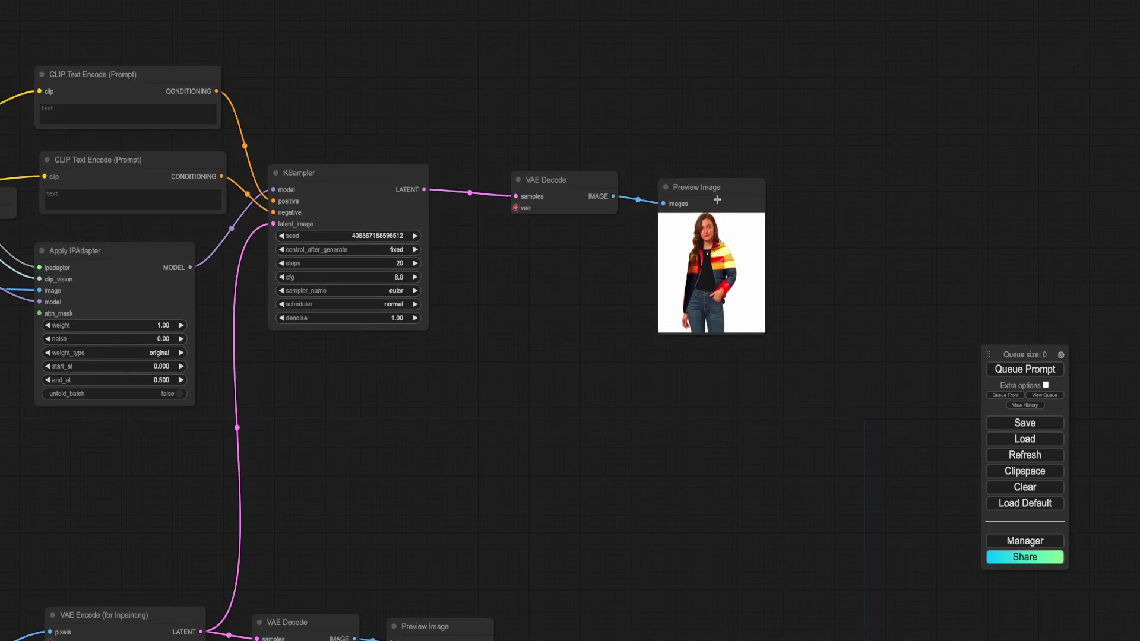
Arrange the grey-masked preview, jacket reference image and enlarged striped-jacket result side by side.
left_click_drag(957, 209, 902, 299)
scroll(679, 244, "down", 3)
scroll(618, 328, "up", 3)
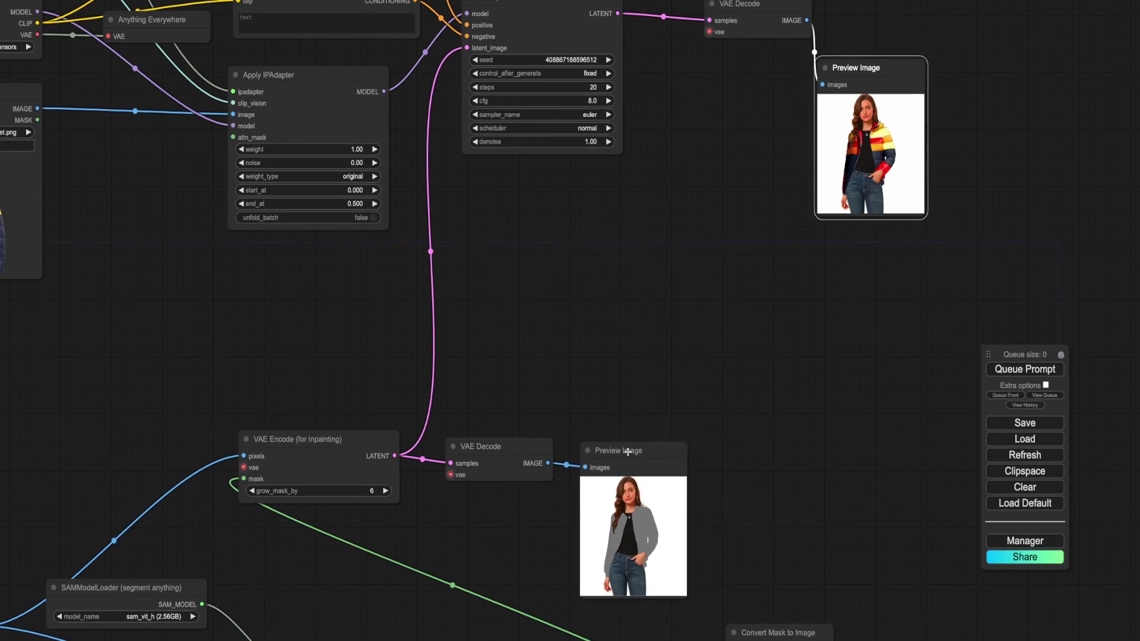
left_click_drag(627, 450, 736, 85)
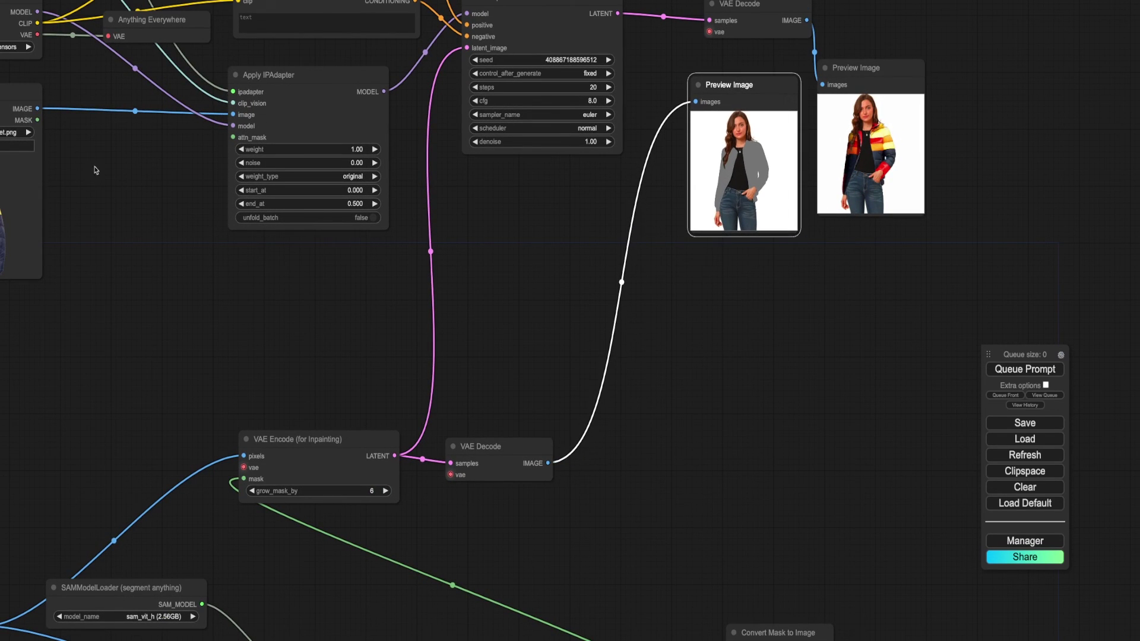
left_click_drag(0, 93, 624, 59)
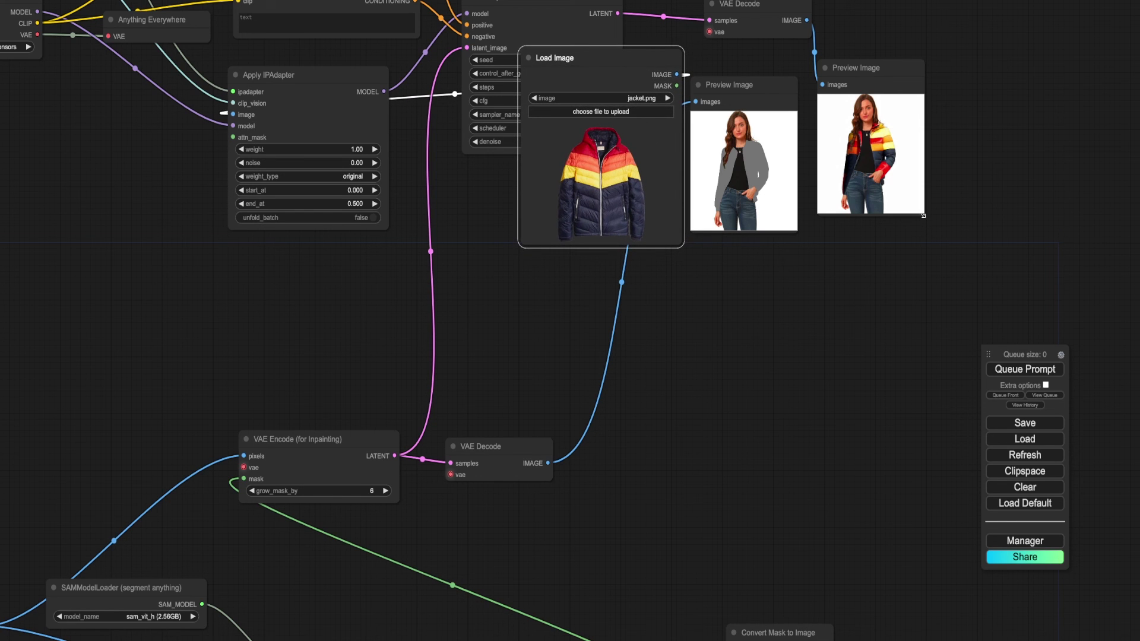
left_click_drag(923, 216, 937, 237)
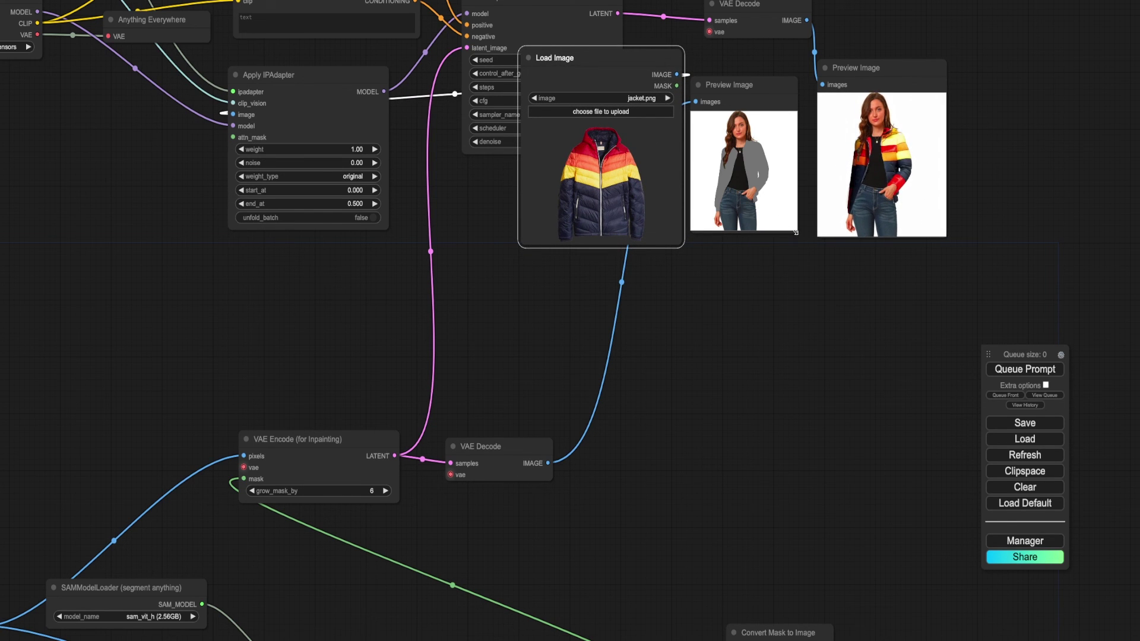
left_click_drag(853, 345, 623, 504)
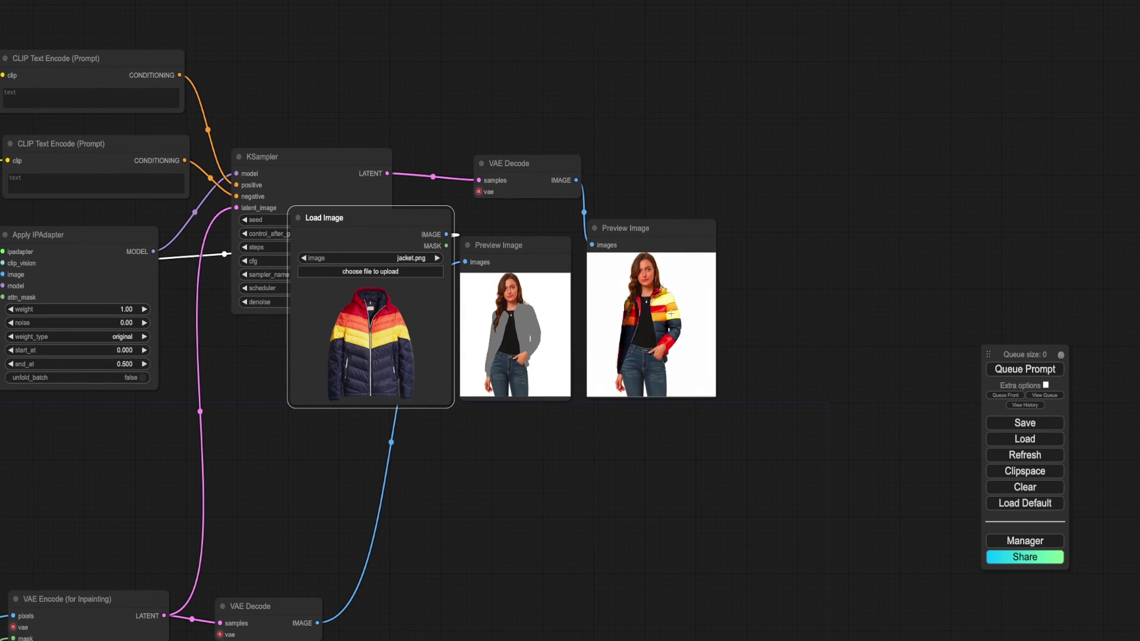
Zoom out and drag the striped jacket Load Image node off the KSampler, left of Apply IPAdapter.
scroll(590, 452, "down", 5)
scroll(619, 439, "down", 2)
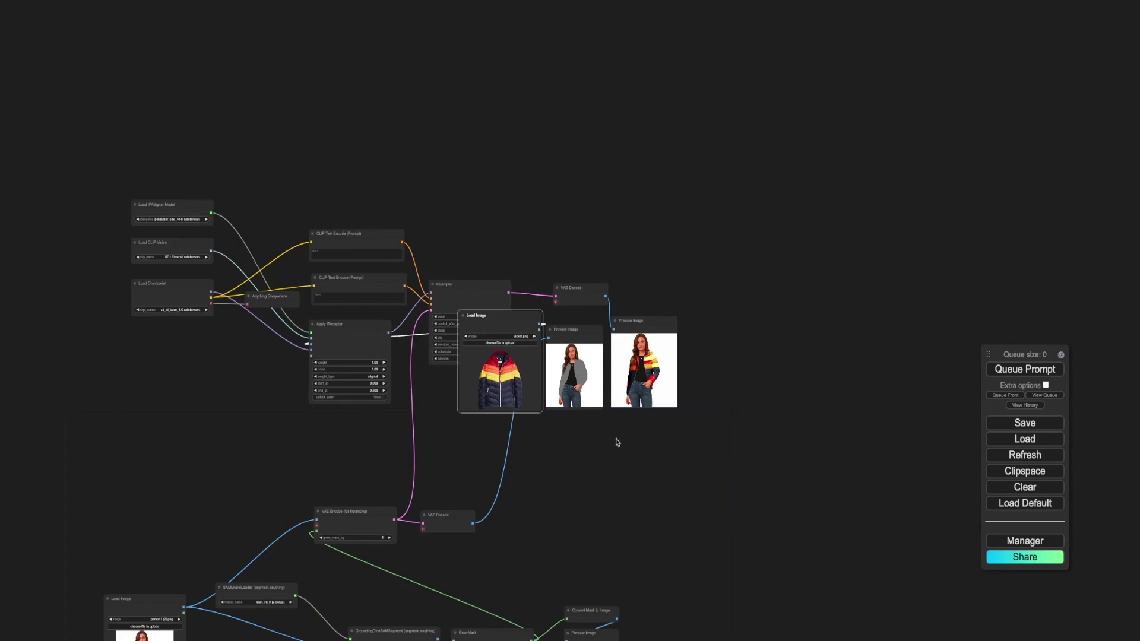
left_click_drag(615, 445, 763, 398)
left_click_drag(639, 257, 258, 287)
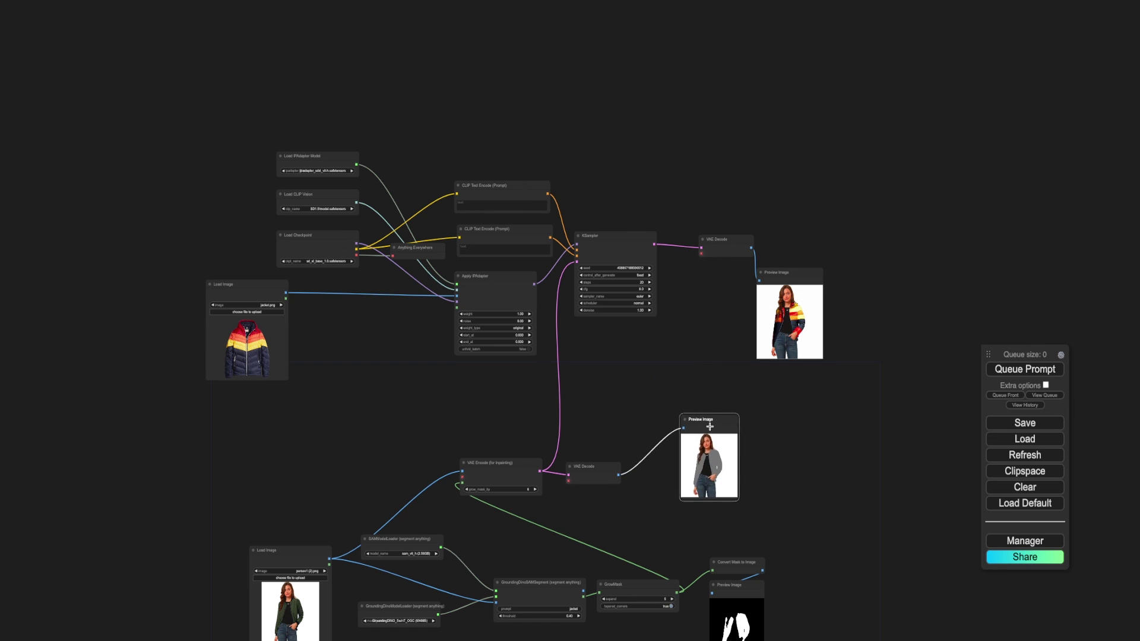